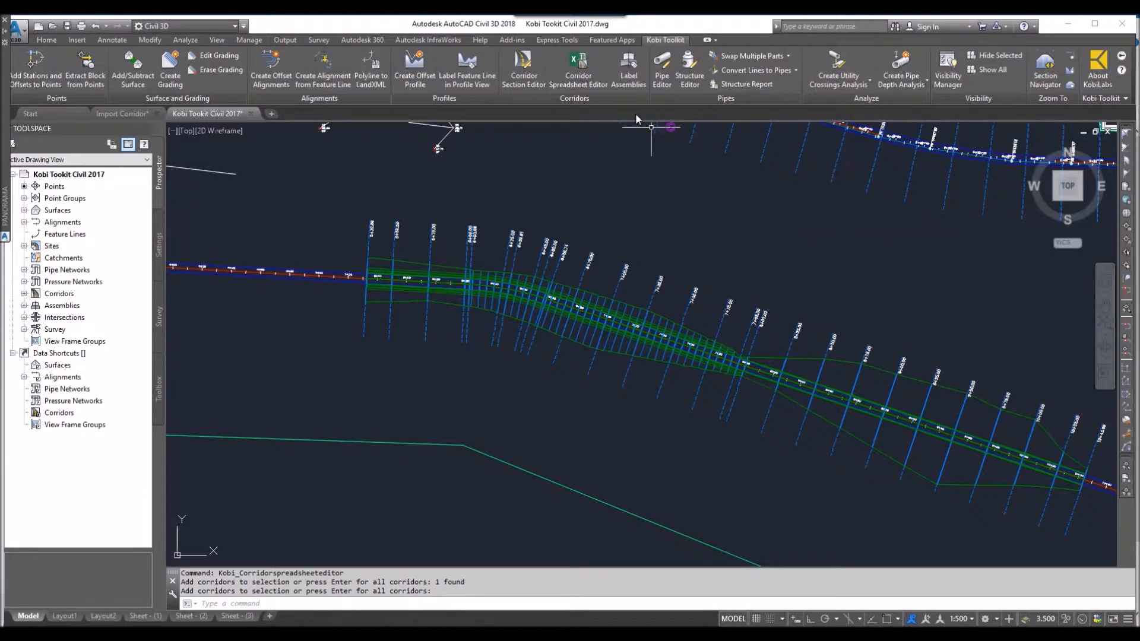
# Open the Corridor Spreadsheet Editor for the green road corridor in the Kobi Toolkit Civil 2017 drawing.
pyautogui.click(582, 66)
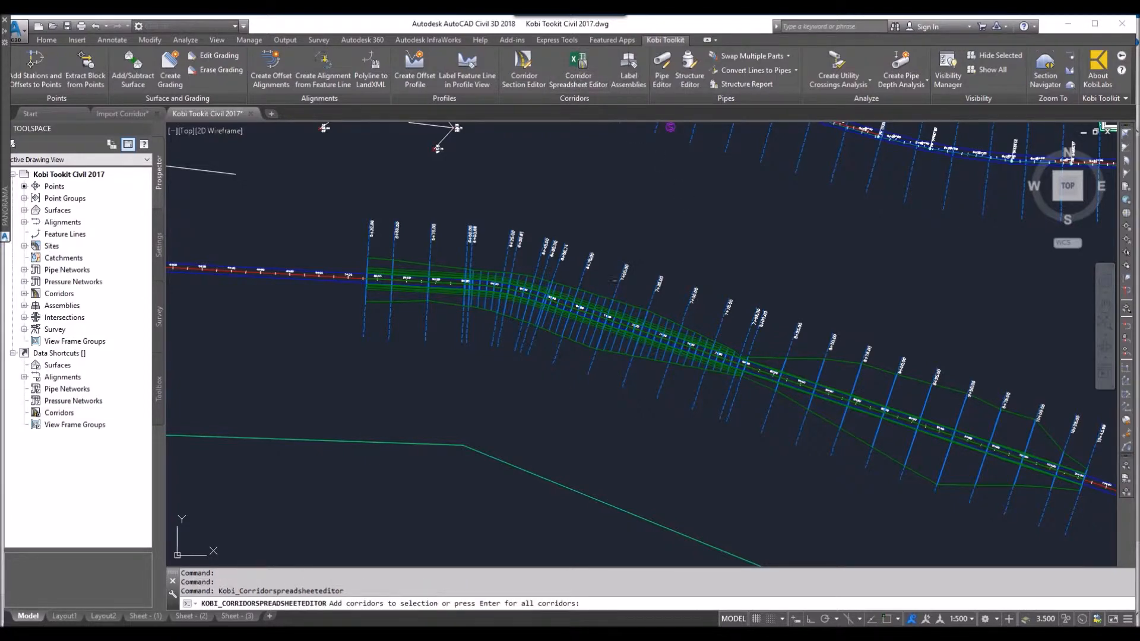
pyautogui.click(597, 299)
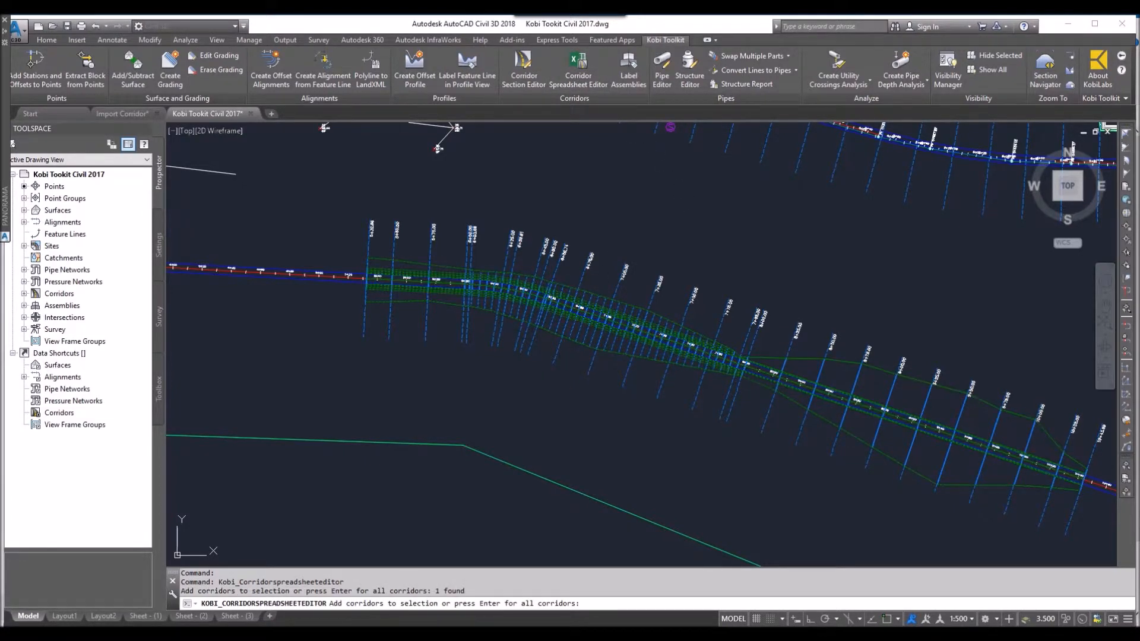
pyautogui.press('Return')
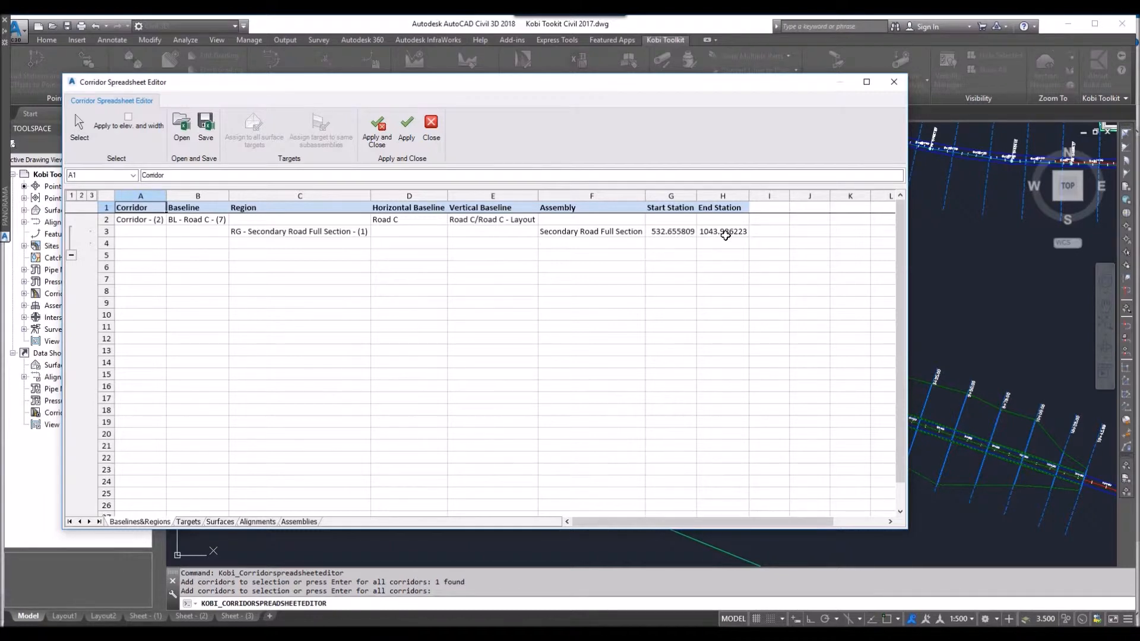
# Examine the corridor's targets and the alignments offered for the left lane's Width Target.
pyautogui.click(190, 523)
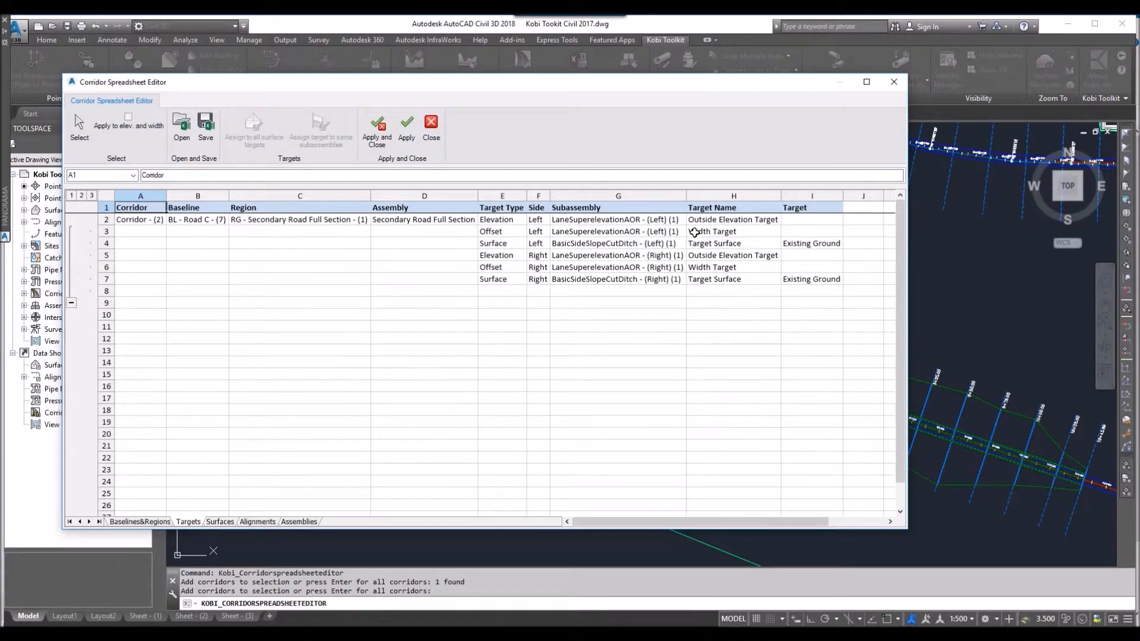
pyautogui.click(802, 231)
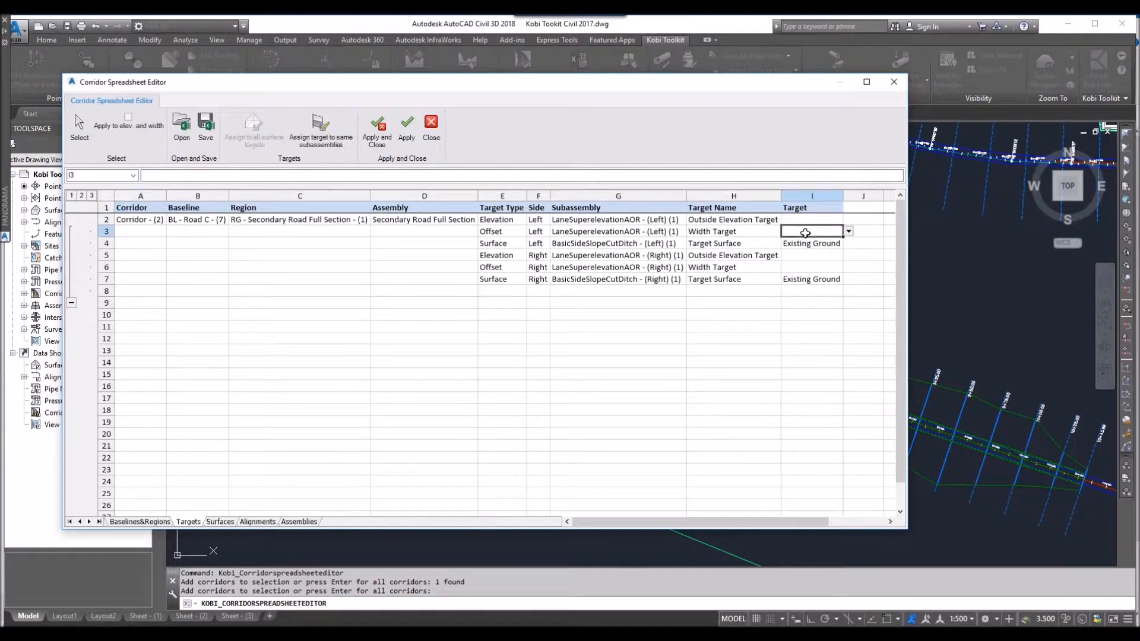
pyautogui.click(849, 233)
pyautogui.moveTo(889, 255)
pyautogui.mouseDown()
pyautogui.moveTo(894, 284)
pyautogui.moveTo(892, 246)
pyautogui.mouseUp()
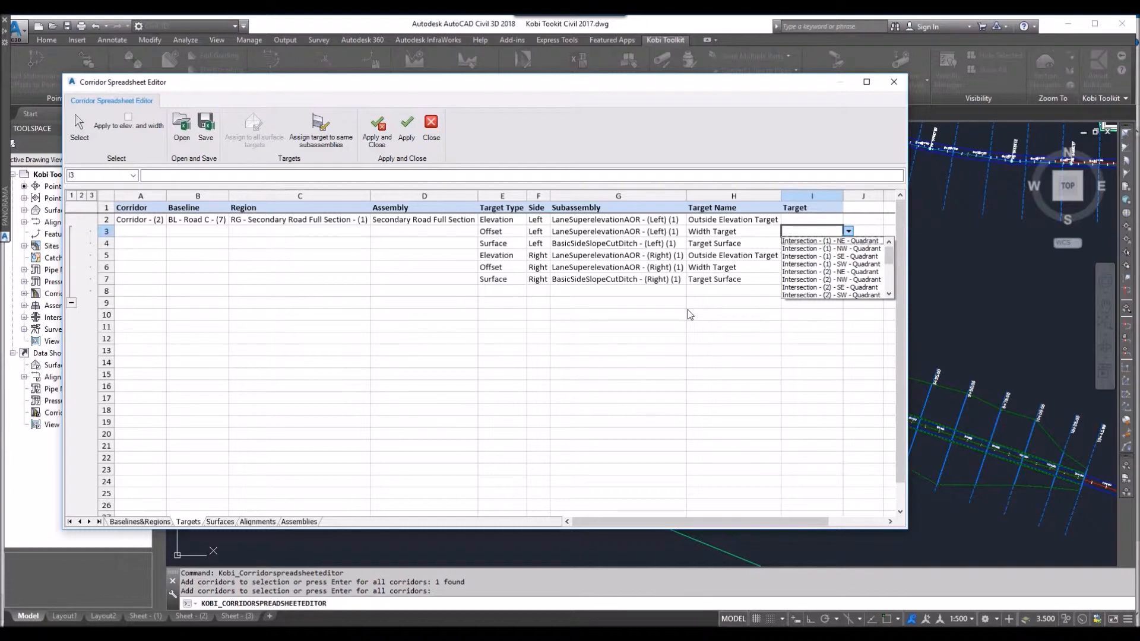
pyautogui.click(407, 126)
# Save the corridor spreadsheet to the Desktop as an Excel file named Corridor Test and close the editor.
pyautogui.click(206, 125)
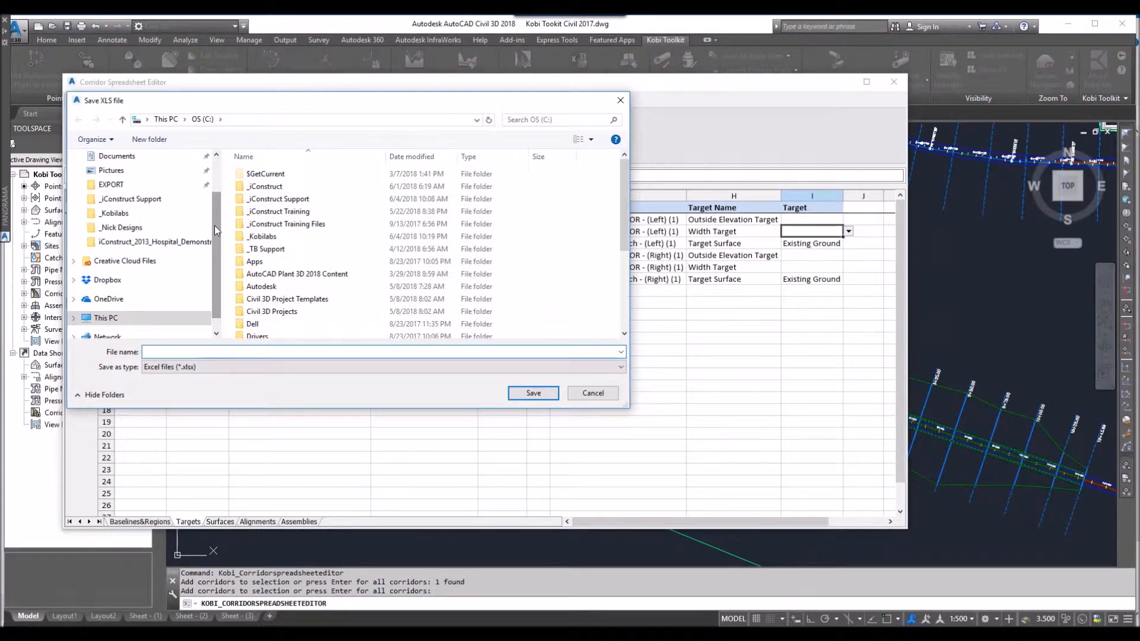
pyautogui.scroll(2, 215, 225)
pyautogui.click(111, 180)
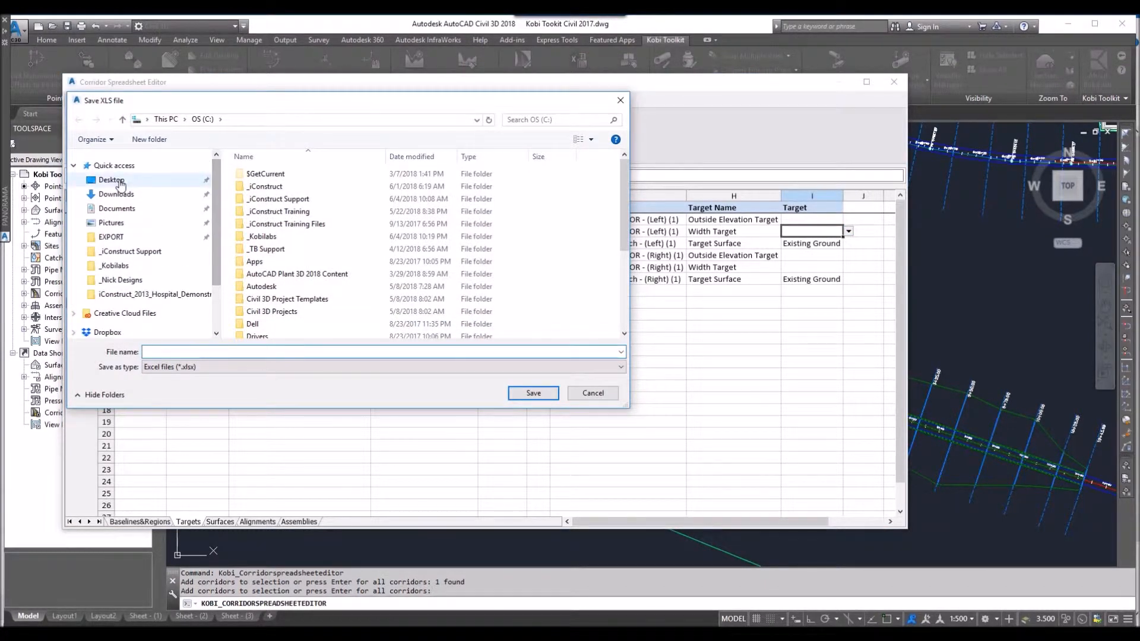
pyautogui.click(171, 351)
pyautogui.write('Co')
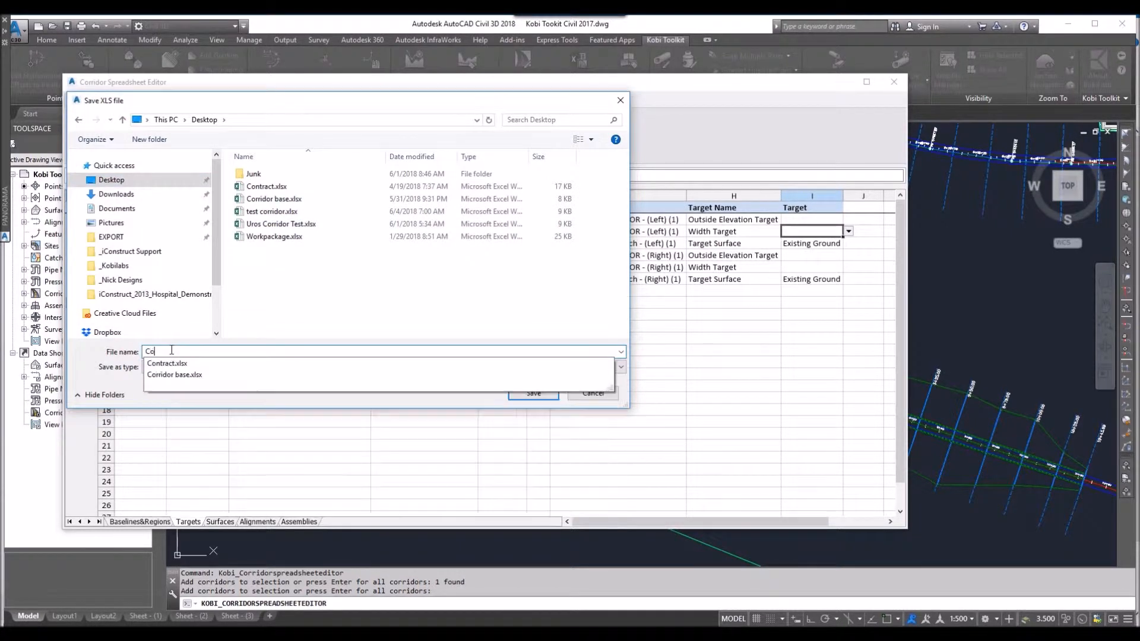
pyautogui.write('rridor')
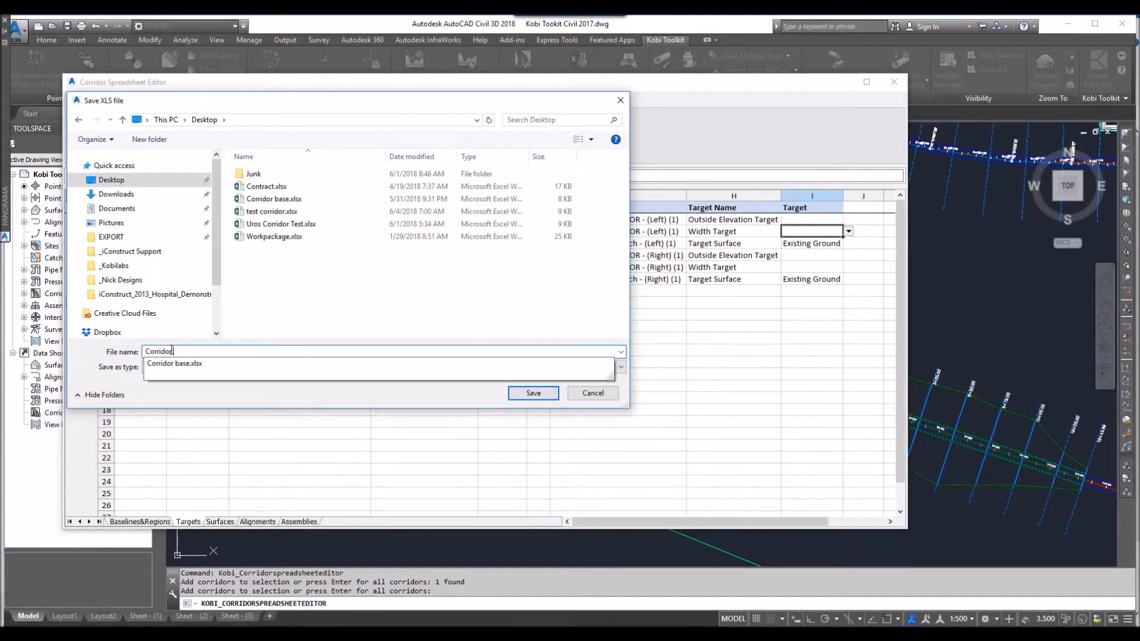
pyautogui.write('Test')
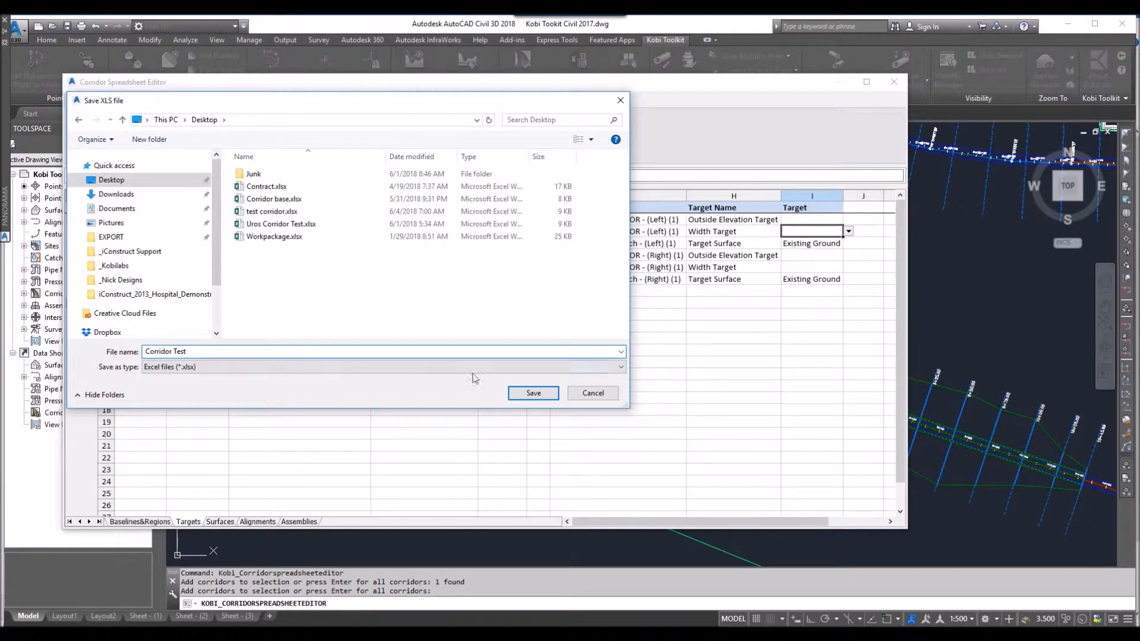
pyautogui.click(534, 393)
pyautogui.click(894, 81)
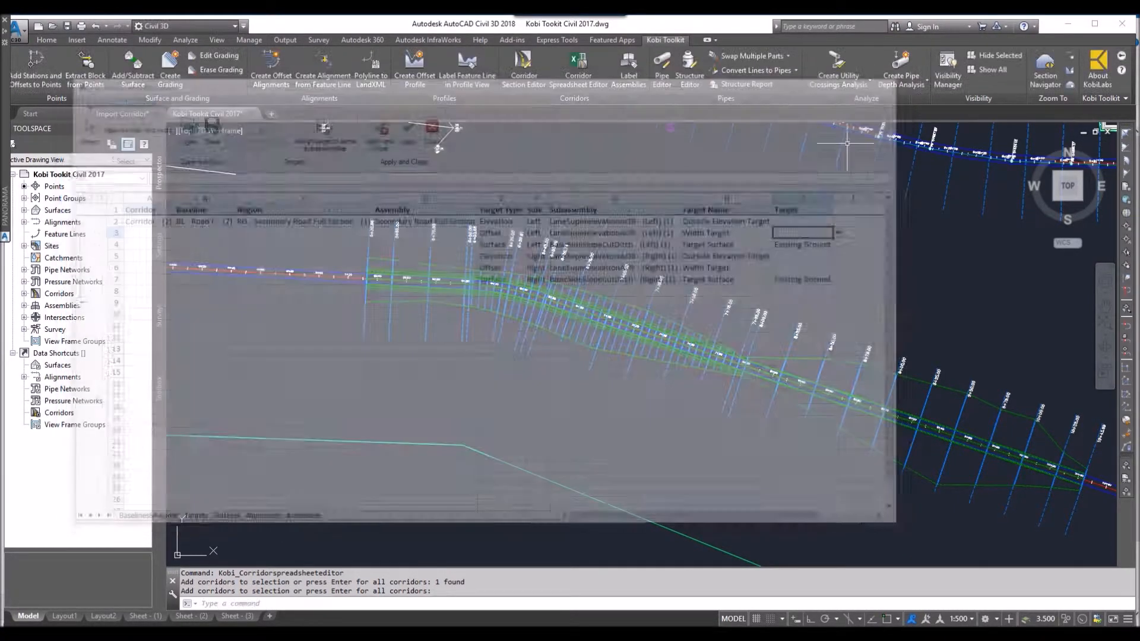
# Switch to the Import Corridor drawing and open the Corridor Spreadsheet Editor for all corridors.
pyautogui.click(139, 118)
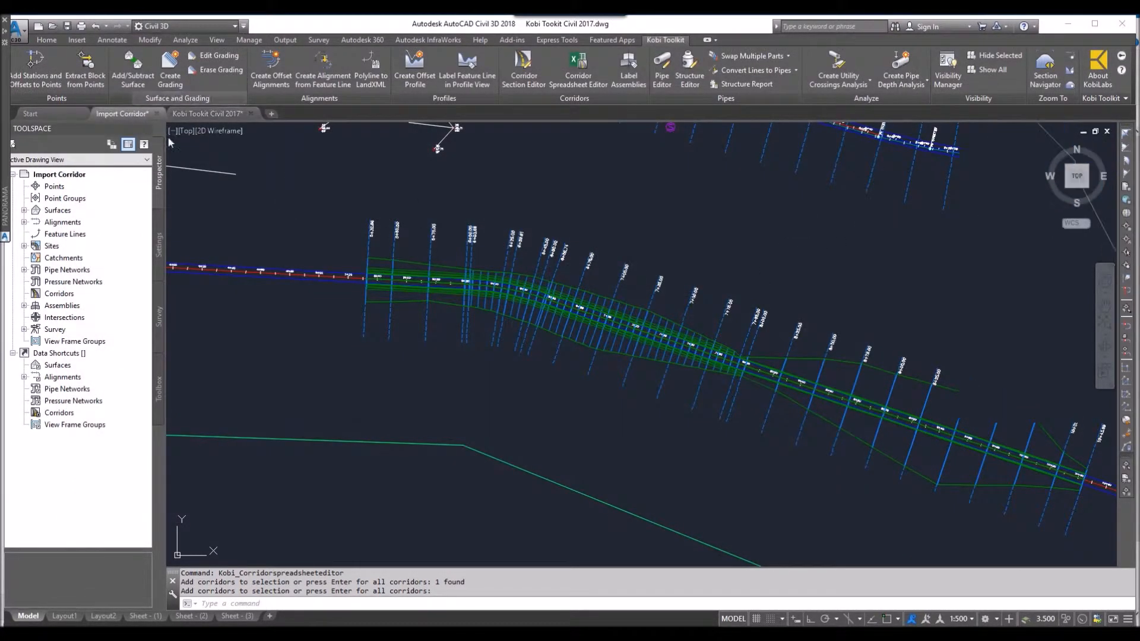
pyautogui.scroll(-8, 551, 318)
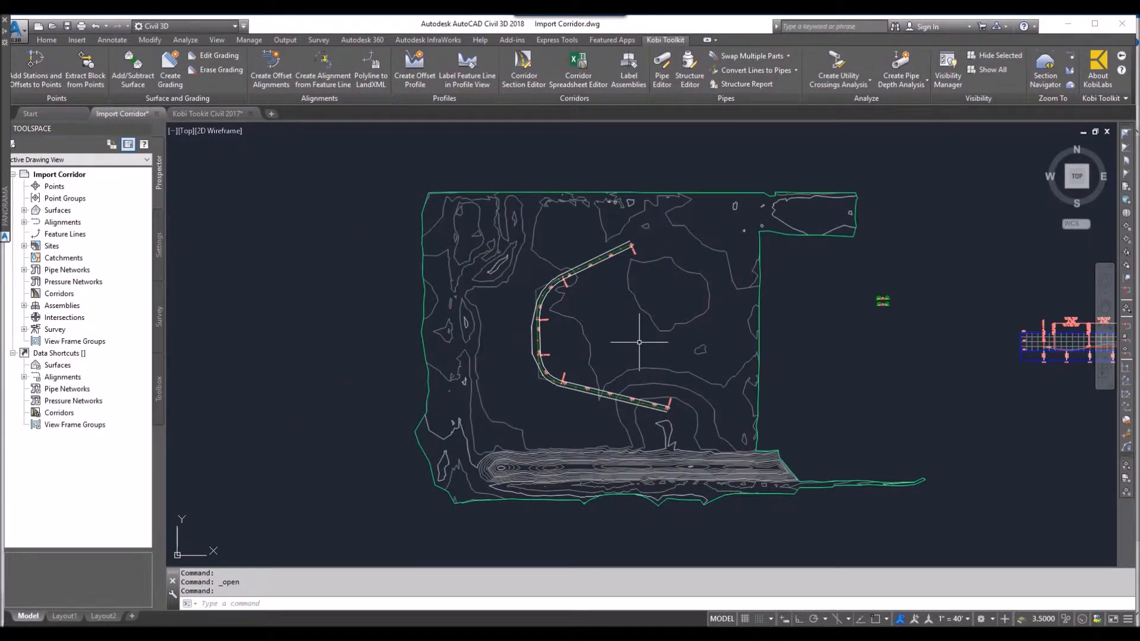
pyautogui.moveTo(638, 342); pyautogui.dragTo(485, 322, button='middle')
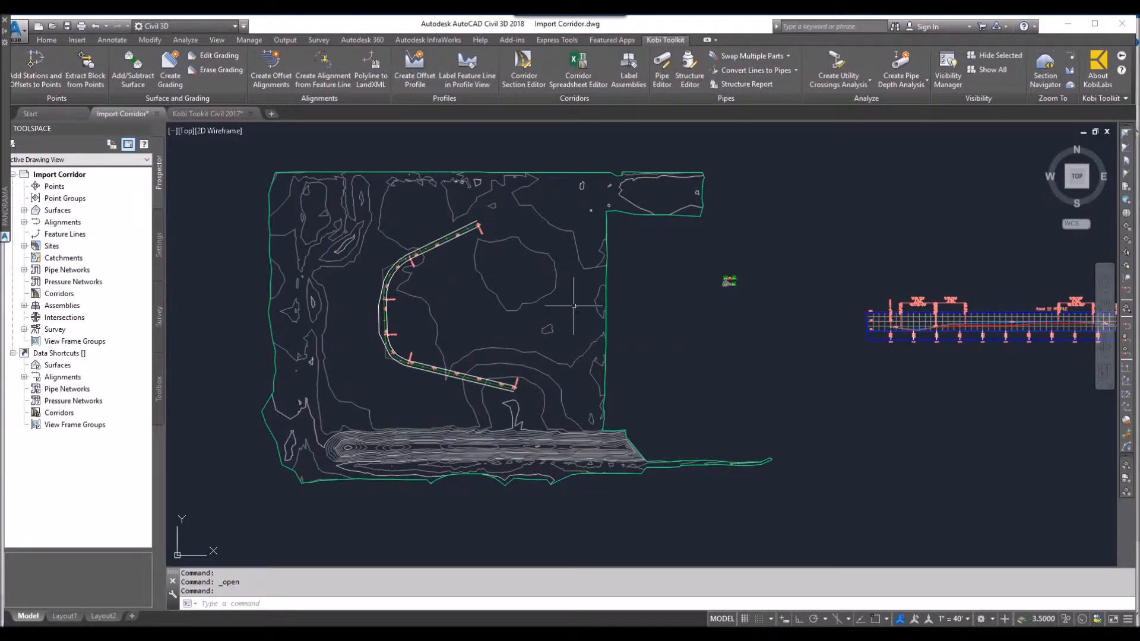
pyautogui.click(576, 68)
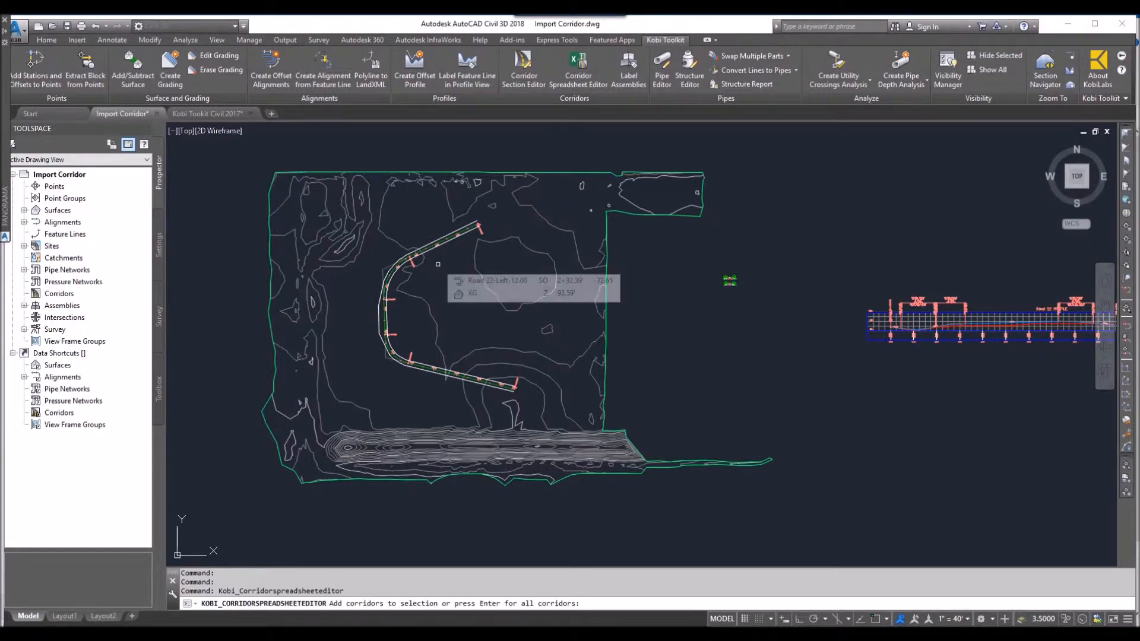
pyautogui.press('Return')
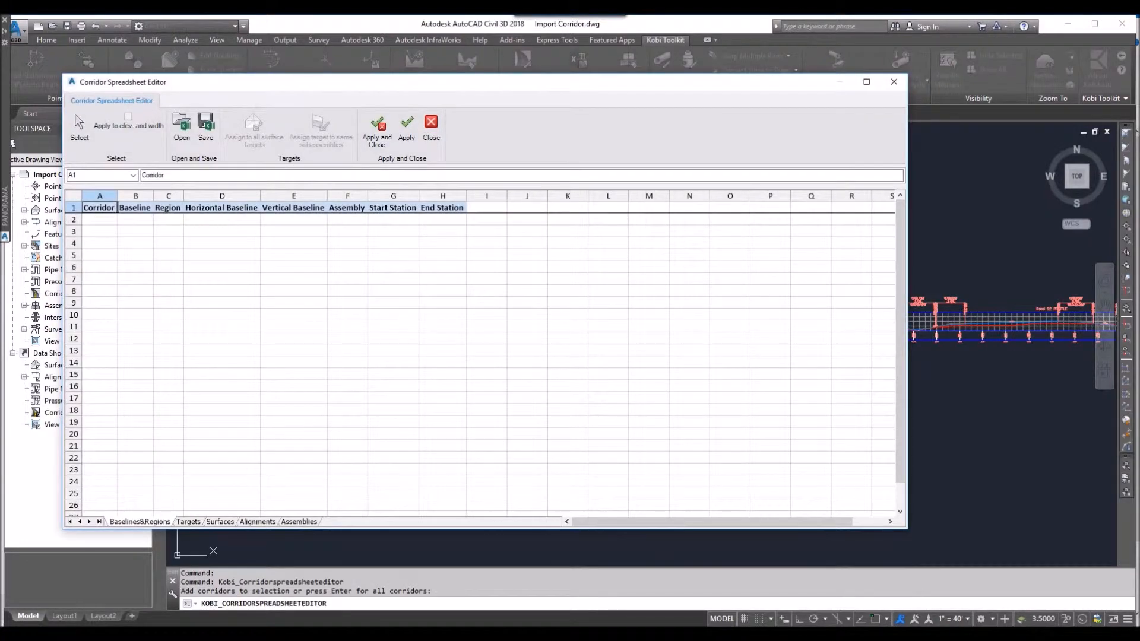
# Load Corridor Test.xlsx, replace its validation sheets with the current drawing's entities, and review the surface and alignment lists.
pyautogui.click(182, 126)
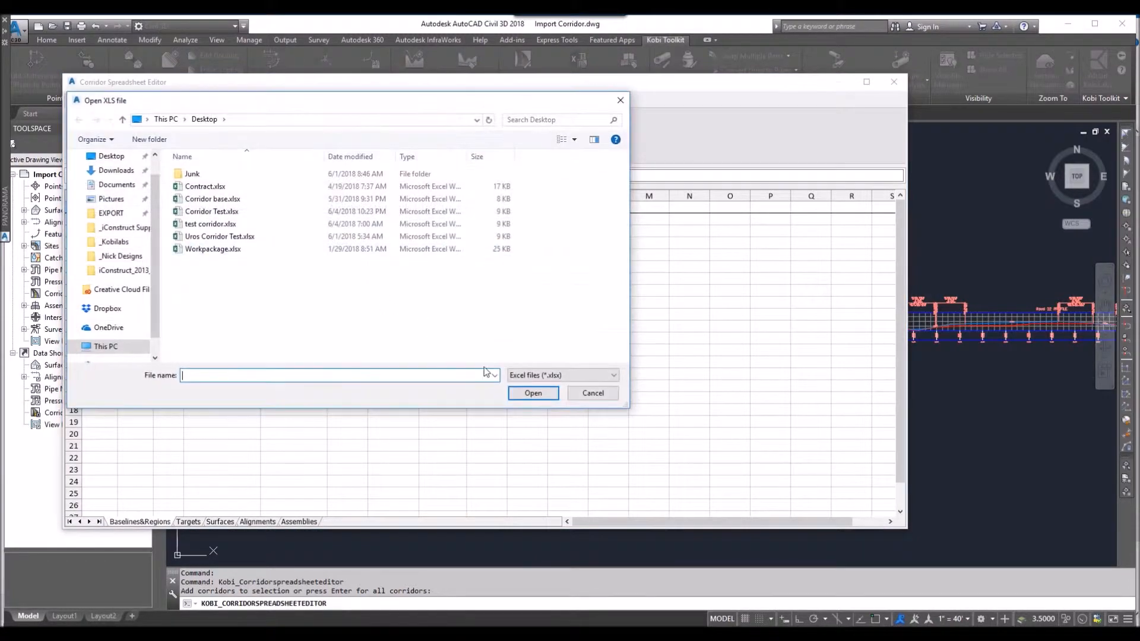
pyautogui.click(217, 211)
pyautogui.click(532, 394)
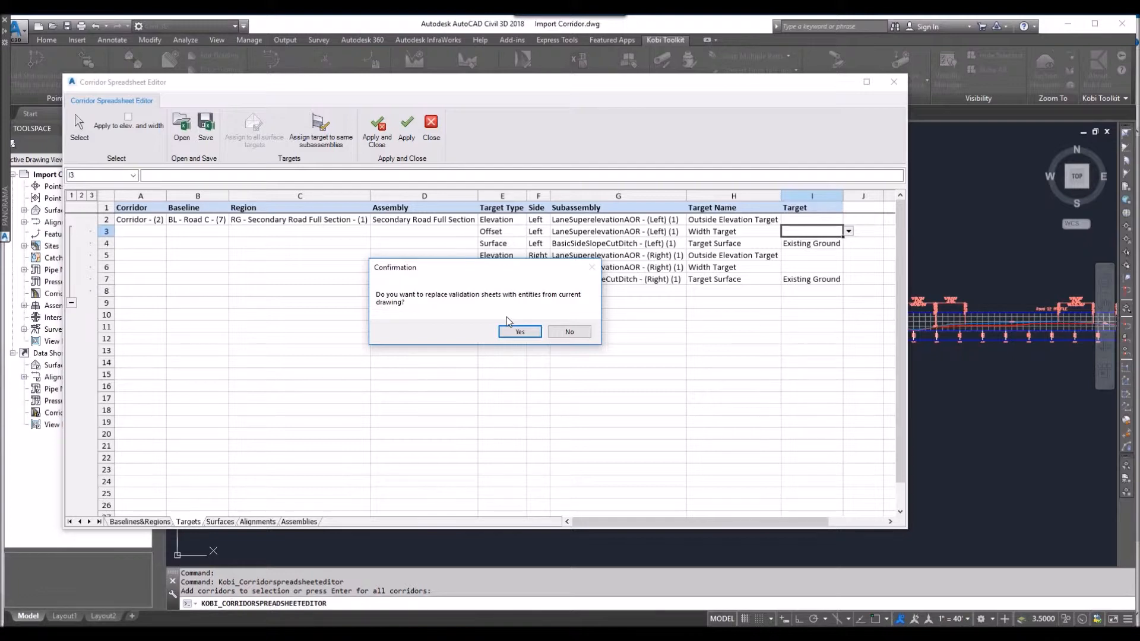
pyautogui.click(522, 331)
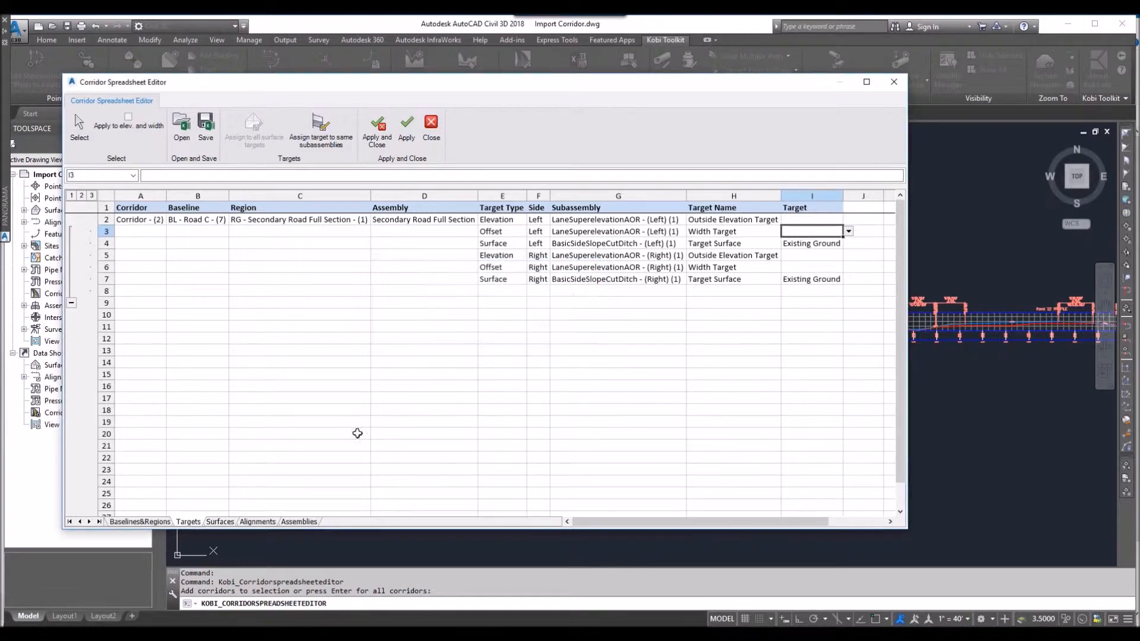
pyautogui.click(221, 522)
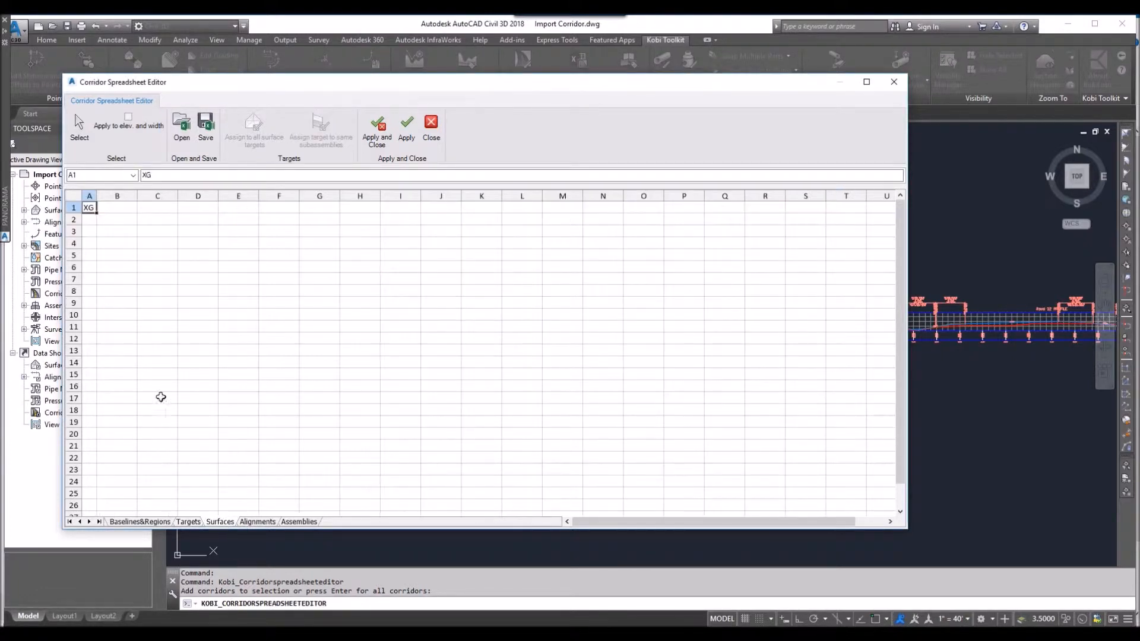
pyautogui.click(258, 522)
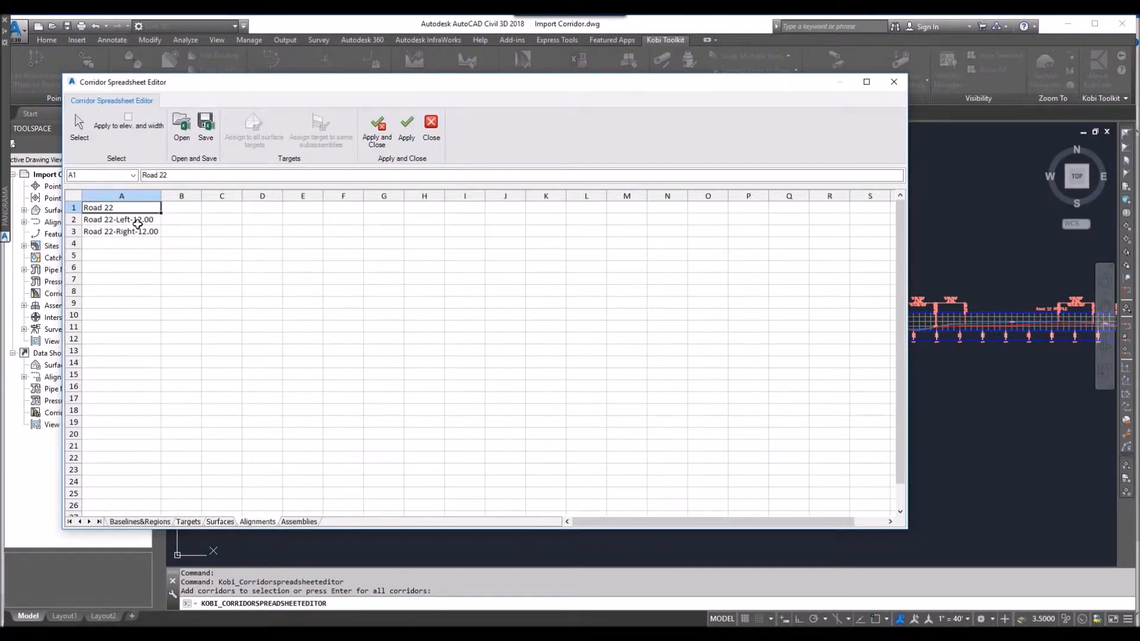
# Duplicate the RG - Secondary Road Full Section - (1) region from row 3 into row 4 of the baselines and regions sheet.
pyautogui.click(143, 523)
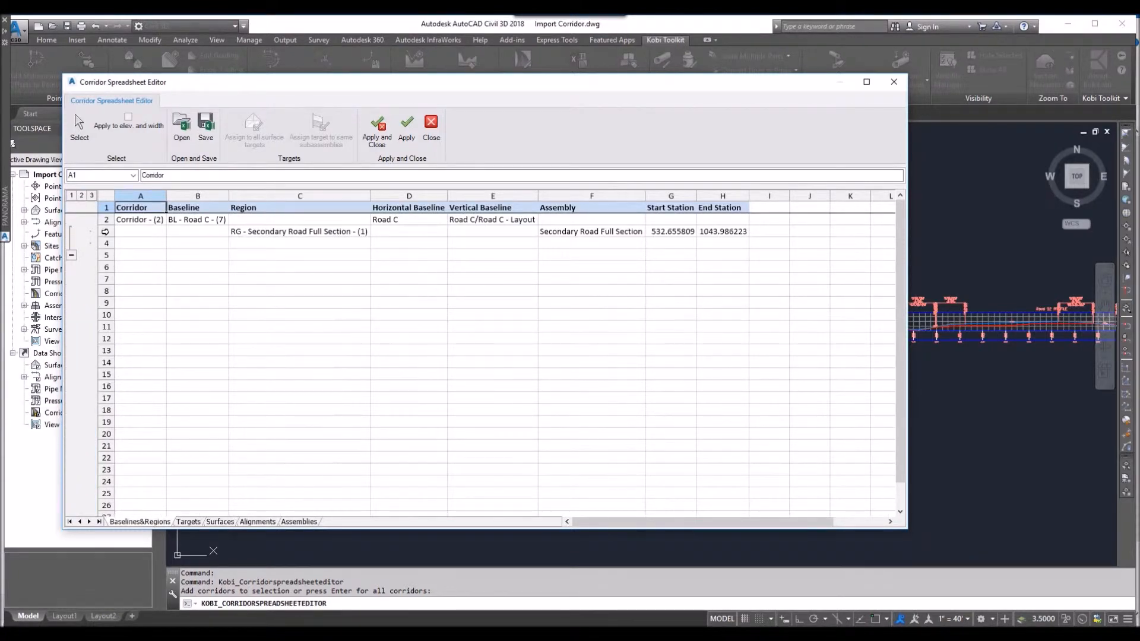
pyautogui.click(105, 231)
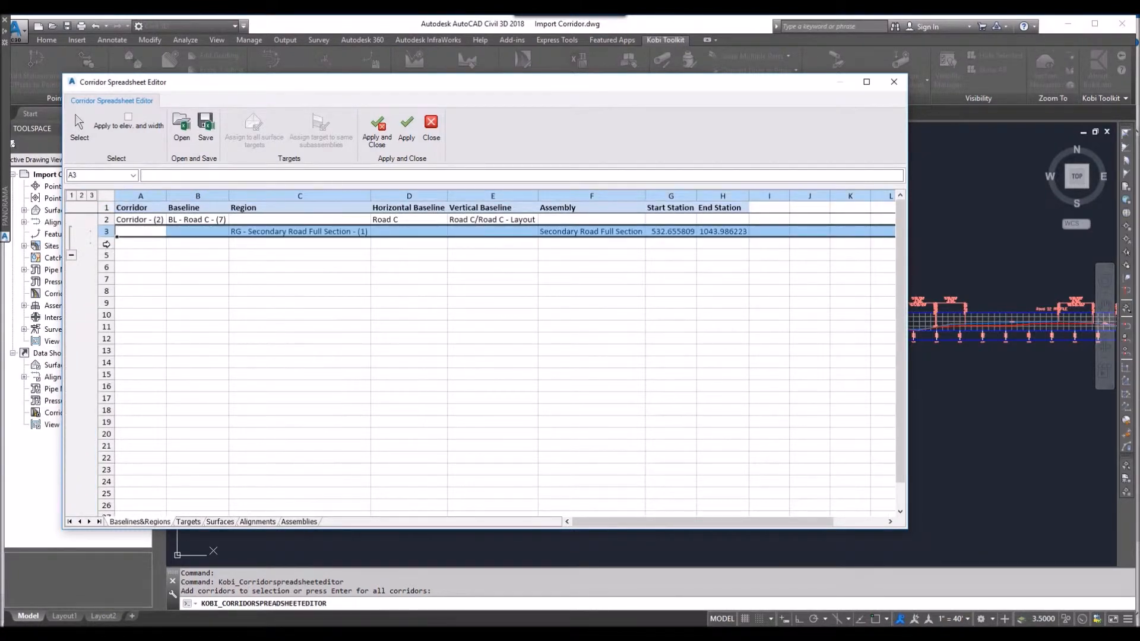
pyautogui.click(105, 244)
pyautogui.write('RG - Secondary Road Full Section - (1)\t\t\tSecondary Road Full Section\t532.655809\t1043.986223')
pyautogui.click(627, 233)
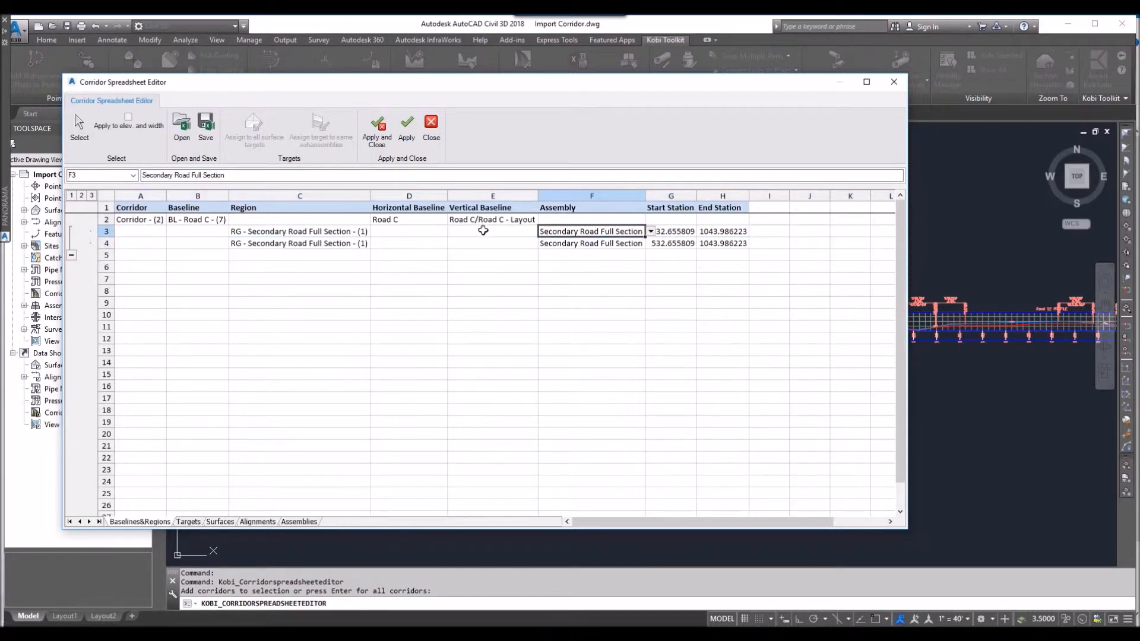
# Set the corridor's horizontal baseline to Road 22 and its vertical baseline to Road 22/fg.
pyautogui.click(440, 221)
pyautogui.click(453, 220)
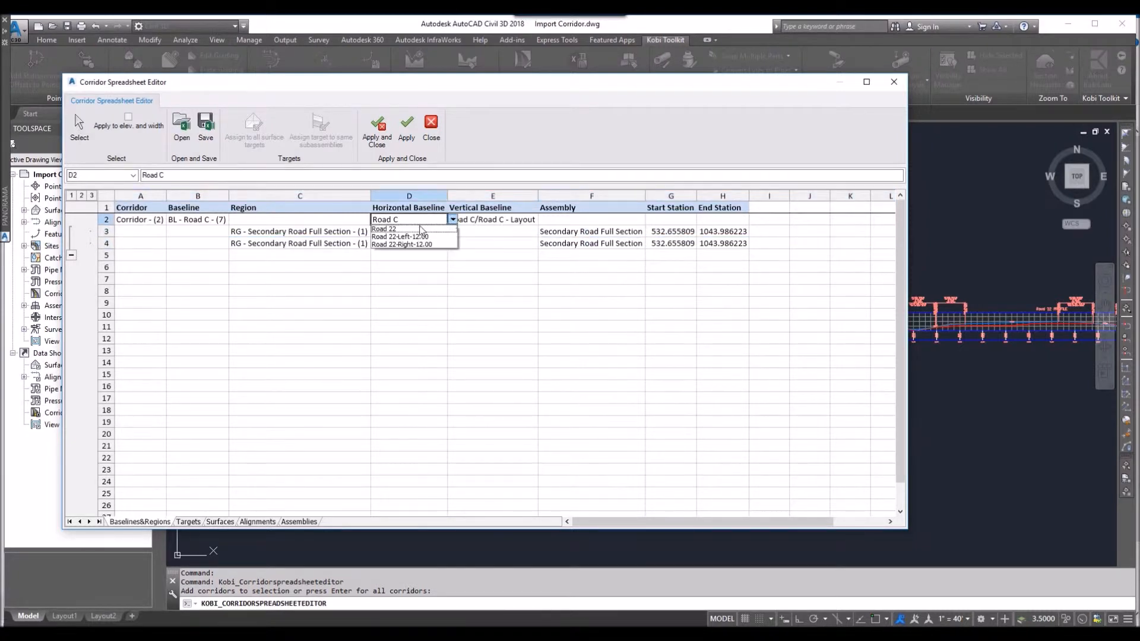
pyautogui.click(389, 229)
pyautogui.click(505, 221)
pyautogui.click(543, 220)
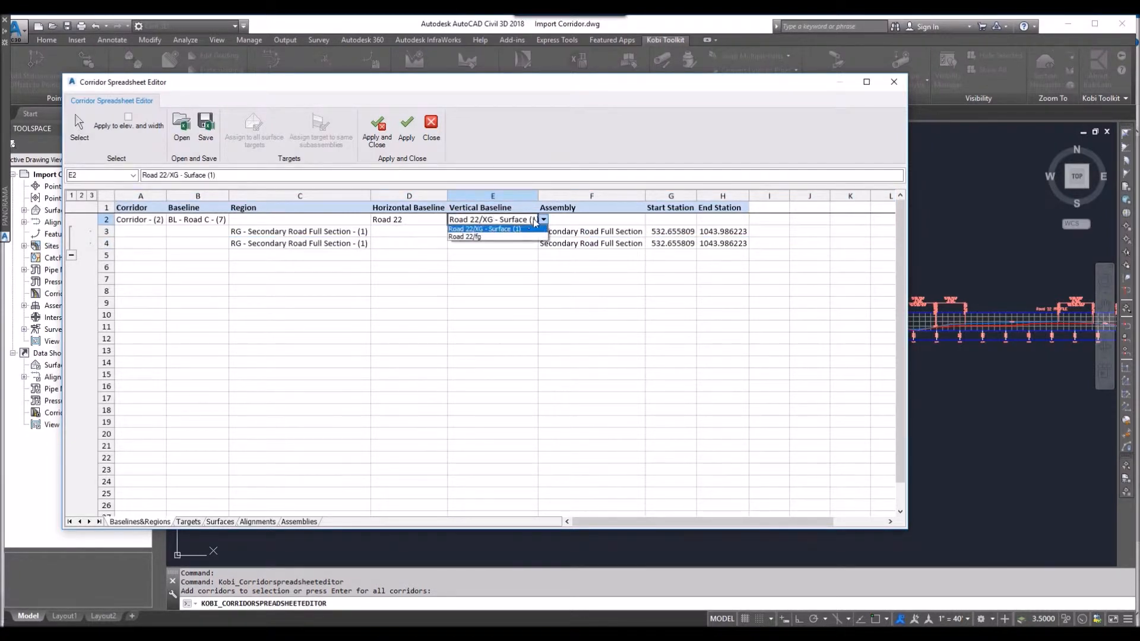
pyautogui.click(477, 242)
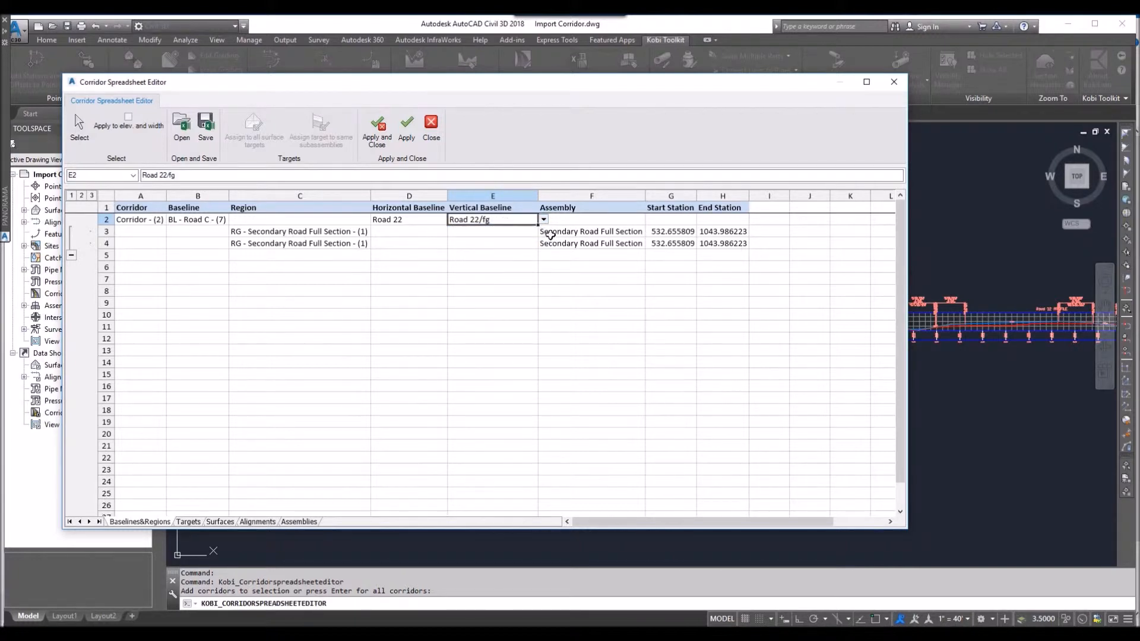
# Assign the Primary Road No Curbs assembly to the first region in row 3.
pyautogui.click(604, 233)
pyautogui.click(651, 232)
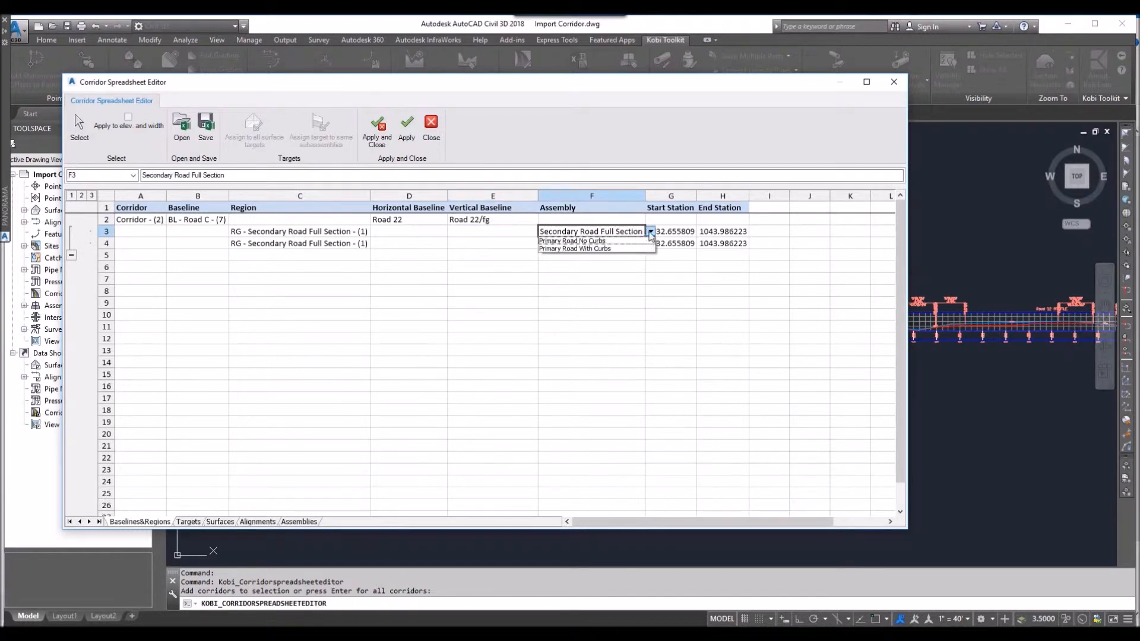
pyautogui.click(594, 241)
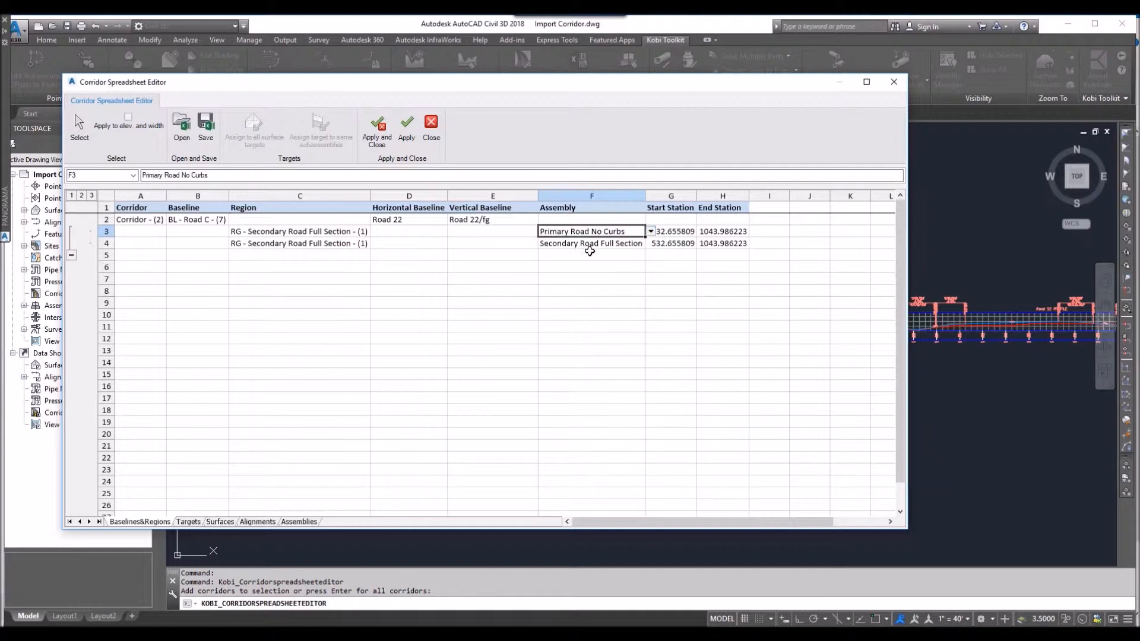
# Rename the row 4 region to RG - Secondary Road Full Section - (2) and assign it the Primary Road With Curbs assembly.
pyautogui.click(365, 234)
pyautogui.click(366, 243)
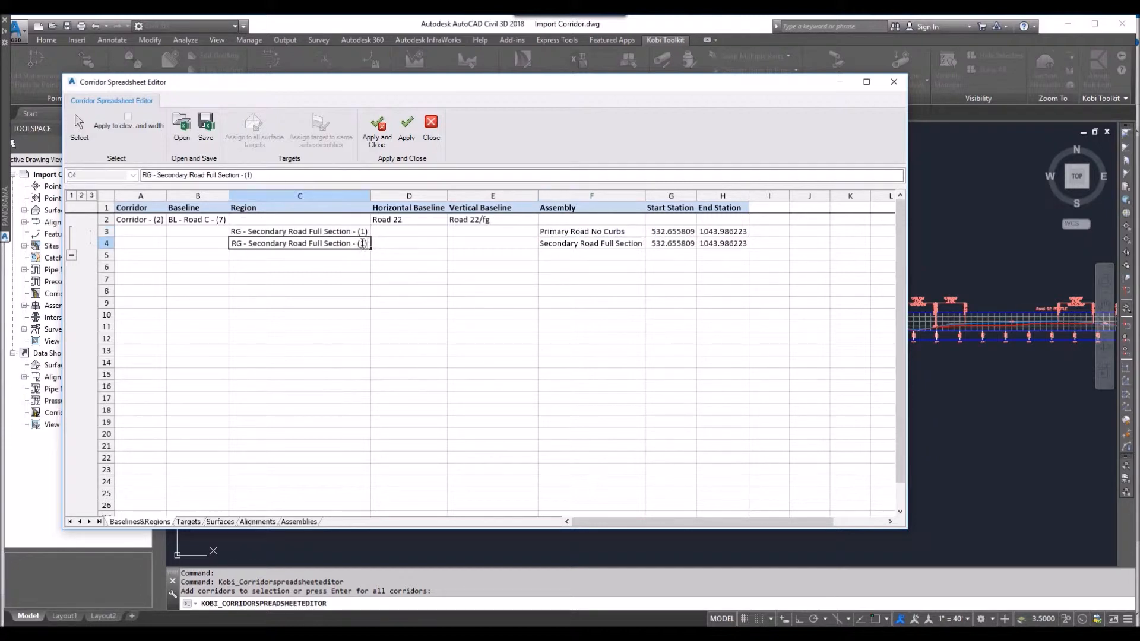
pyautogui.write('2')
pyautogui.click(618, 243)
pyautogui.click(651, 244)
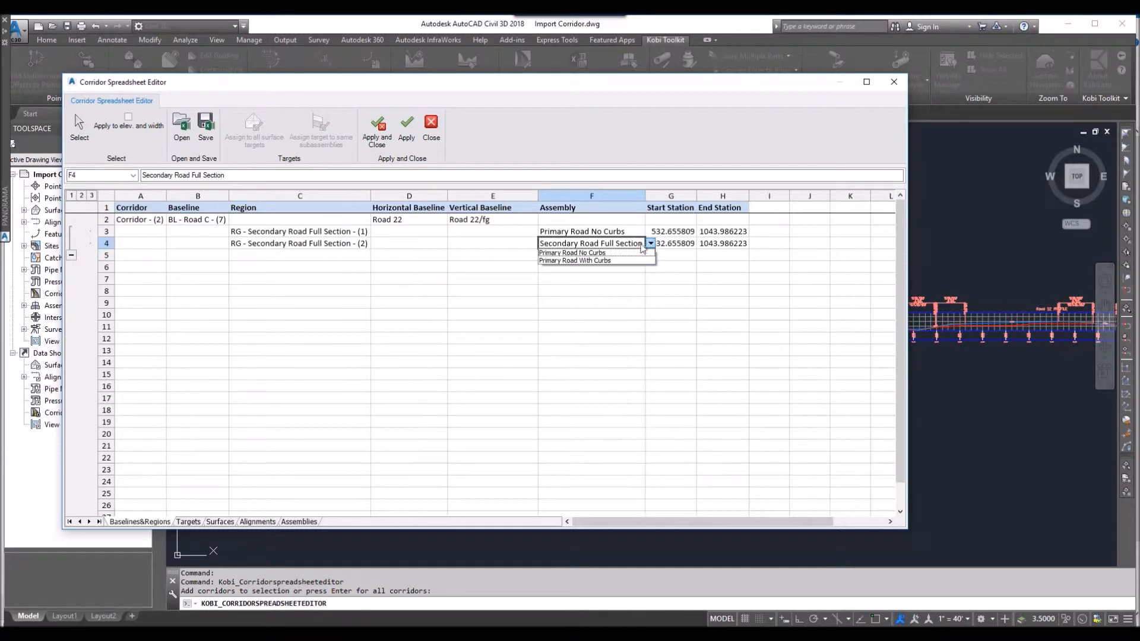
pyautogui.click(600, 261)
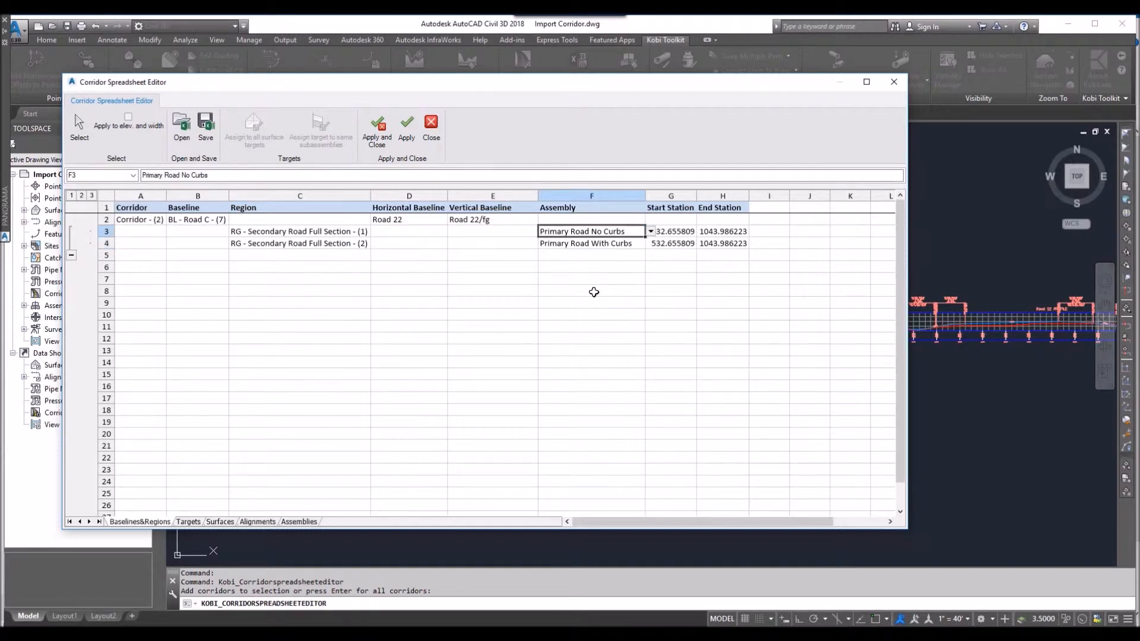
# Set the first region's start station to 0.
pyautogui.doubleClick(679, 232)
pyautogui.moveTo(655, 232); pyautogui.dragTo(697, 234)
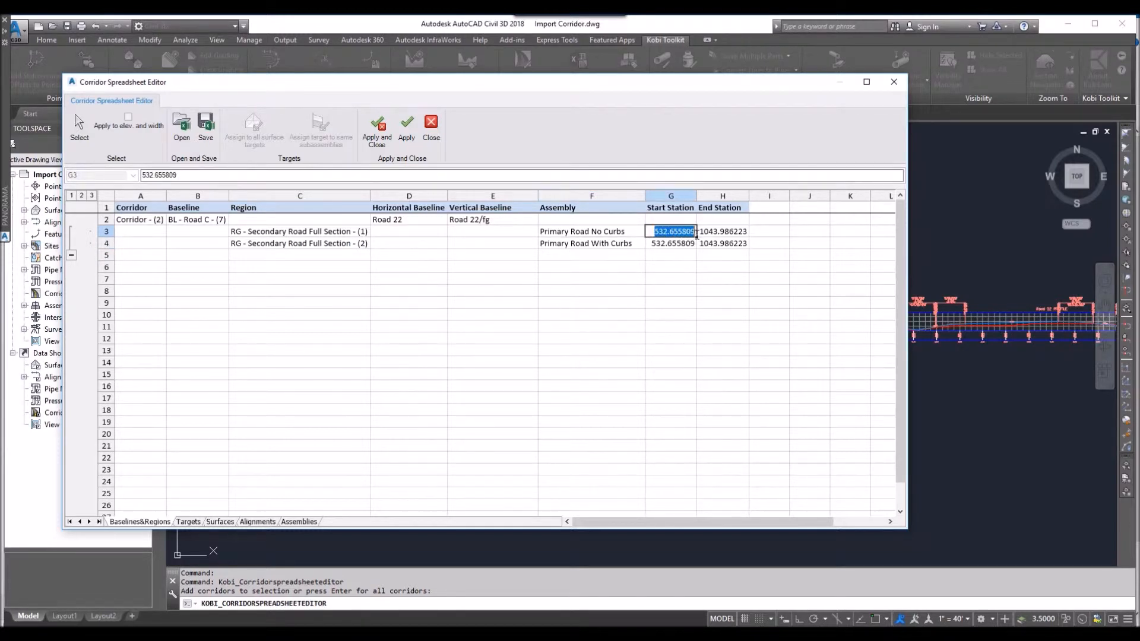
pyautogui.write('0')
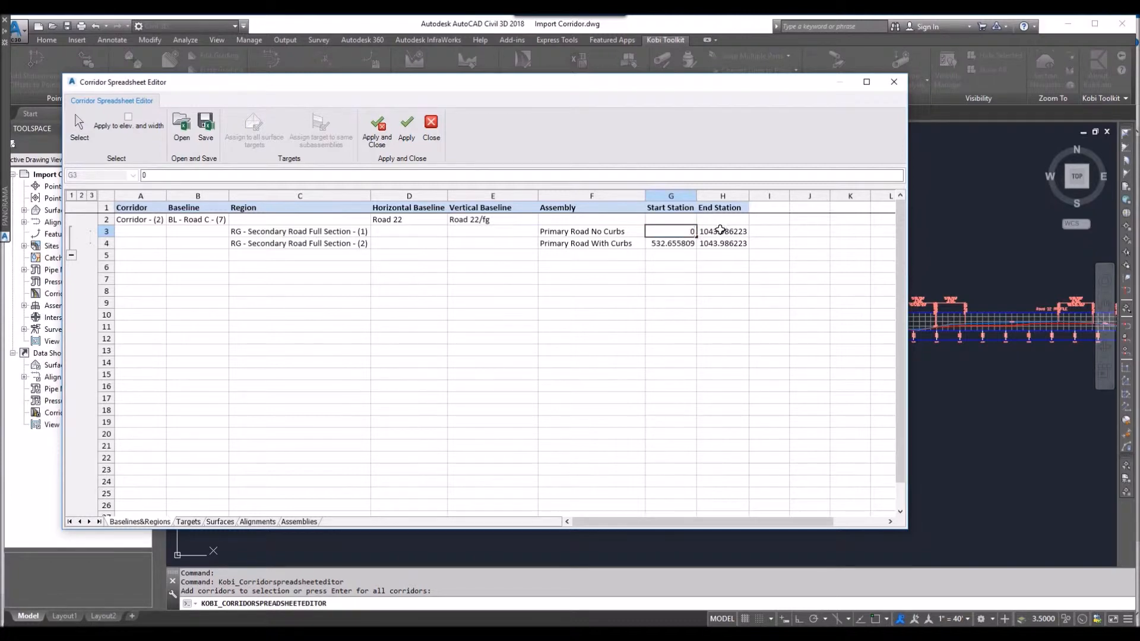
# Set the first region's end station and the second region's start station to 600.
pyautogui.click(734, 232)
pyautogui.write('5')
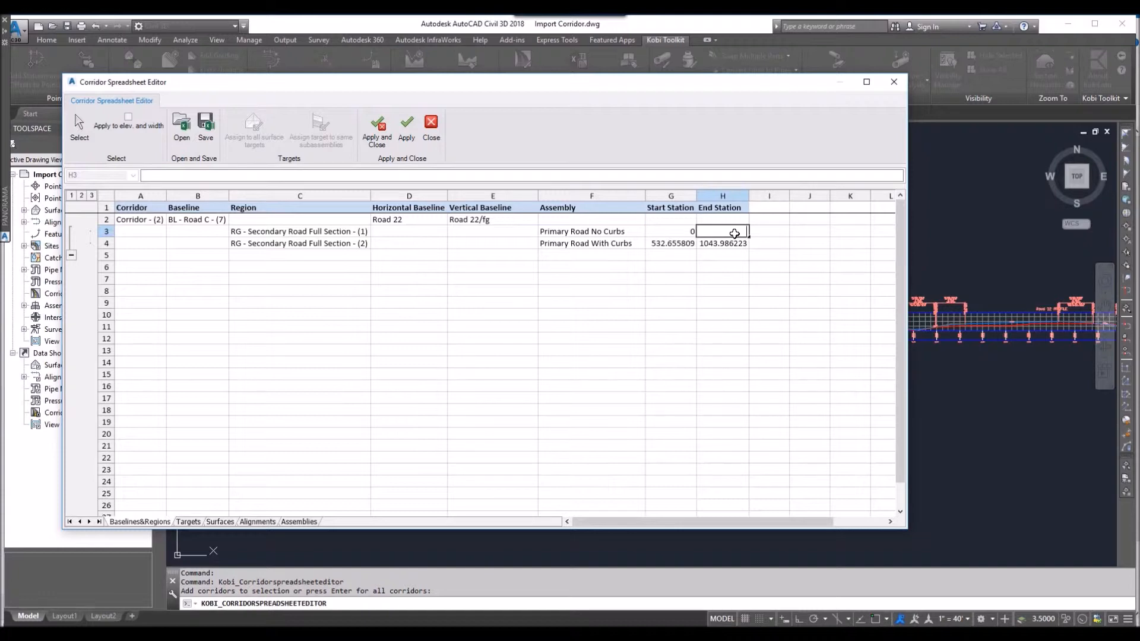
pyautogui.write('00')
pyautogui.click(682, 244)
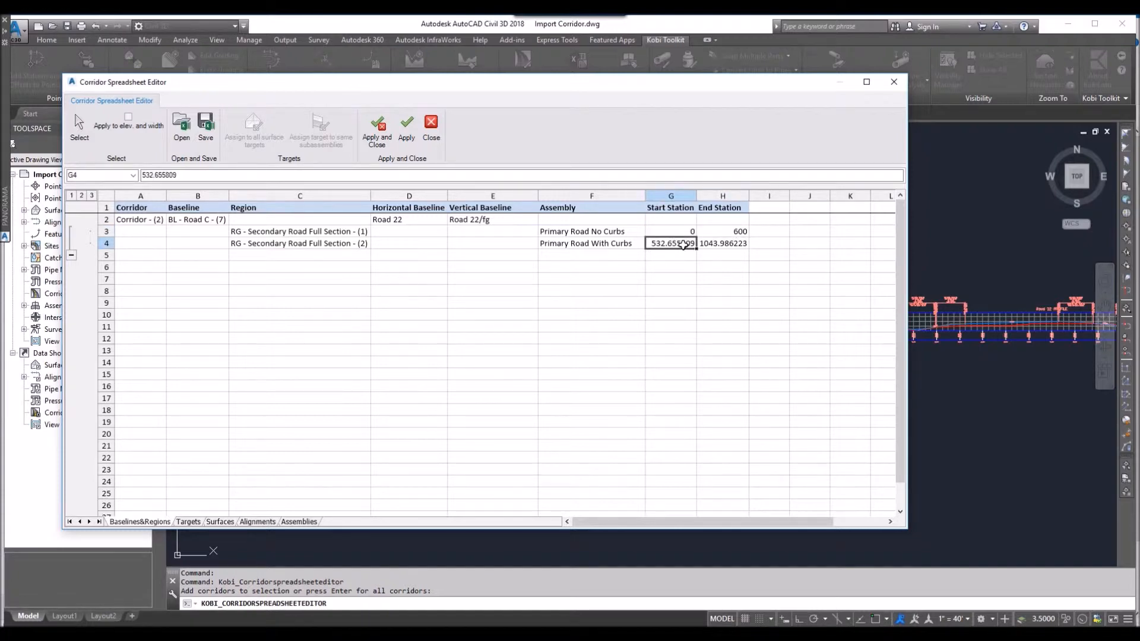
pyautogui.write('600')
# Set the second region's end station to 1200 and apply the baseline and region changes to the corridor.
pyautogui.click(729, 245)
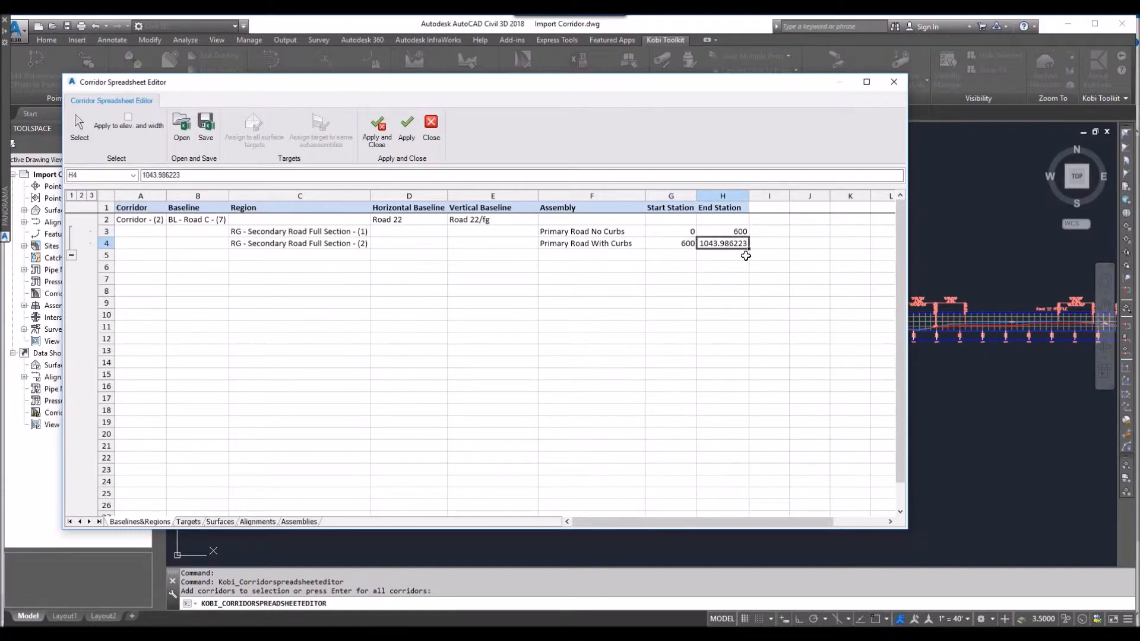
pyautogui.write('1200')
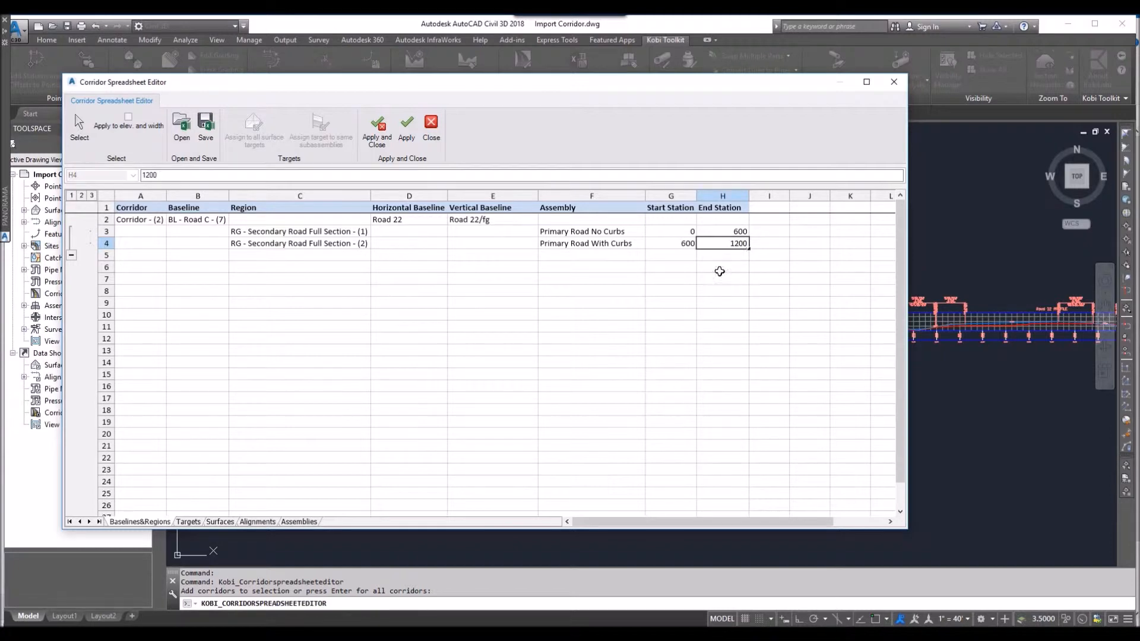
pyautogui.click(661, 292)
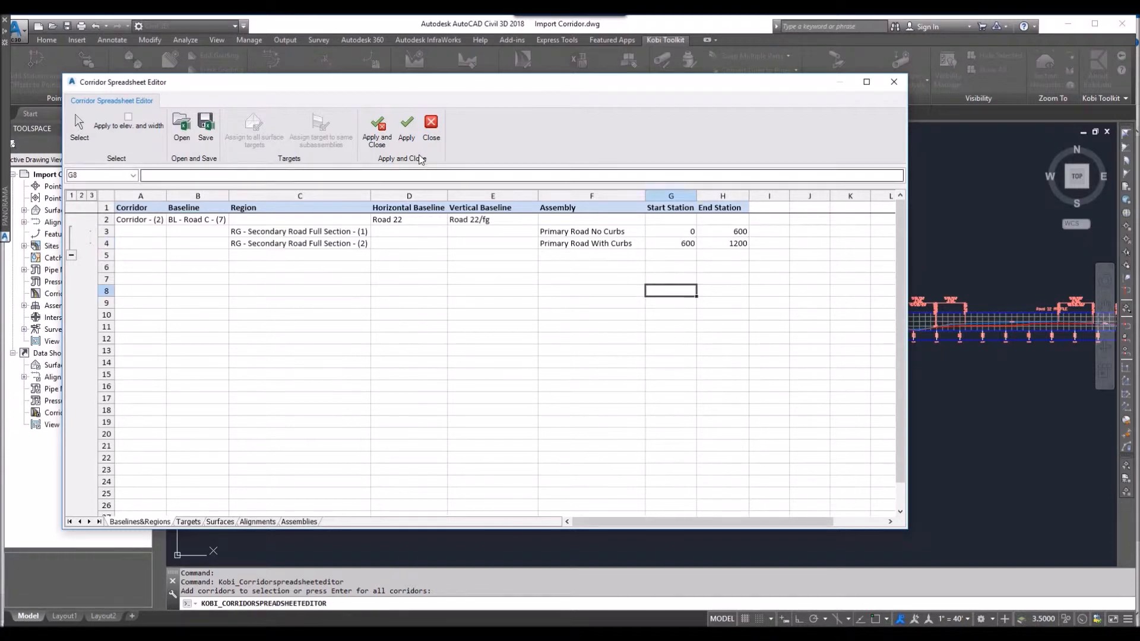
pyautogui.click(409, 134)
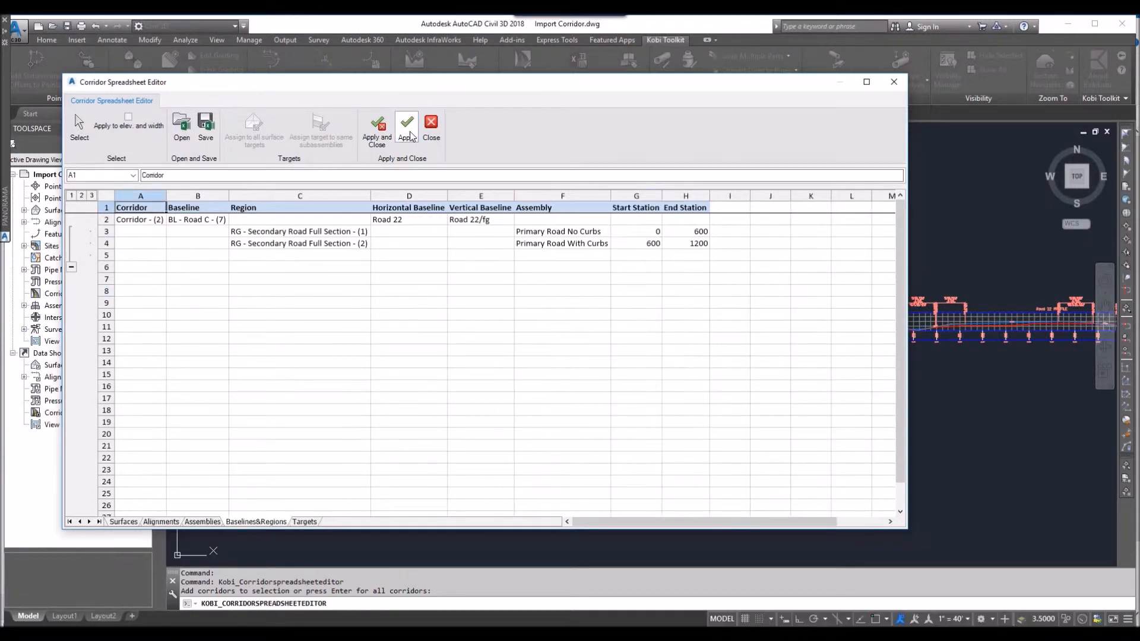
# Set the first region's left DaylightMinOffset surface target to XG and assign it to all surface targets.
pyautogui.click(310, 522)
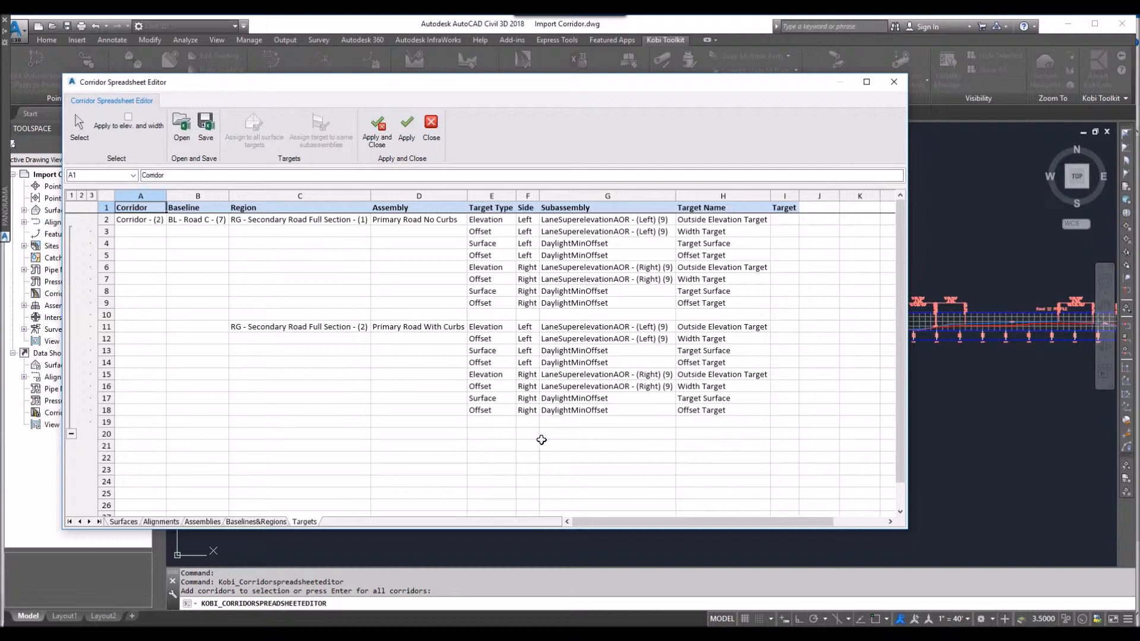
pyautogui.click(790, 244)
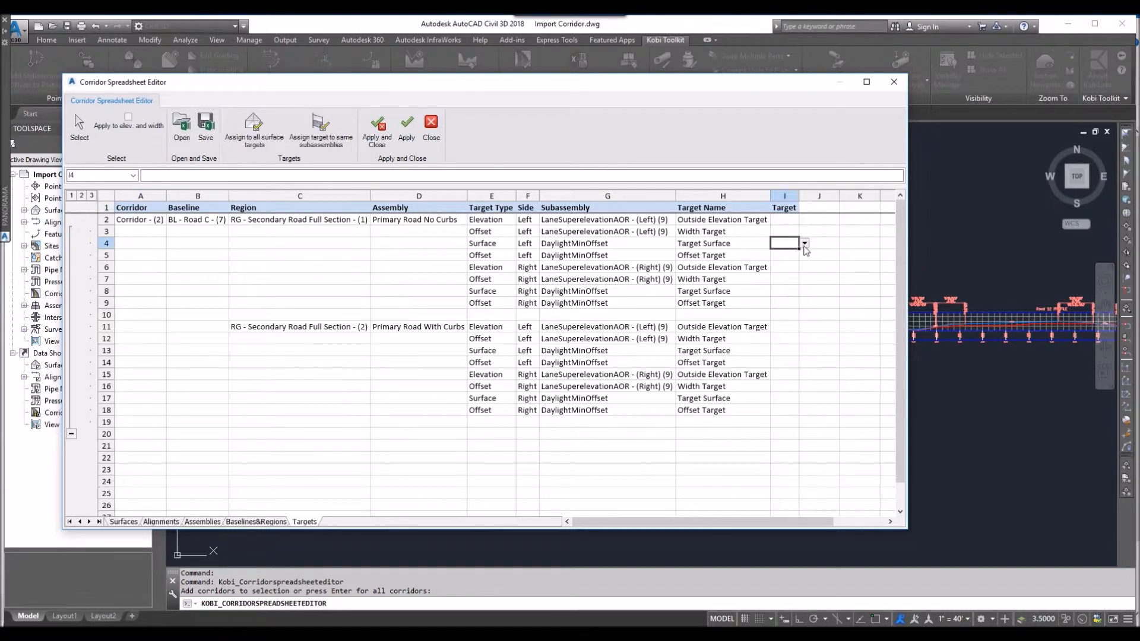
pyautogui.click(805, 244)
pyautogui.click(782, 255)
pyautogui.click(255, 132)
# Enable applying targets to elevation and width, then target the first region's left lane width to Road 22-Left-12.00 and elevation to Road 22-Left-12.00/Road 22-Left-12.00 - -12.000.
pyautogui.click(128, 117)
pyautogui.click(783, 233)
pyautogui.click(805, 232)
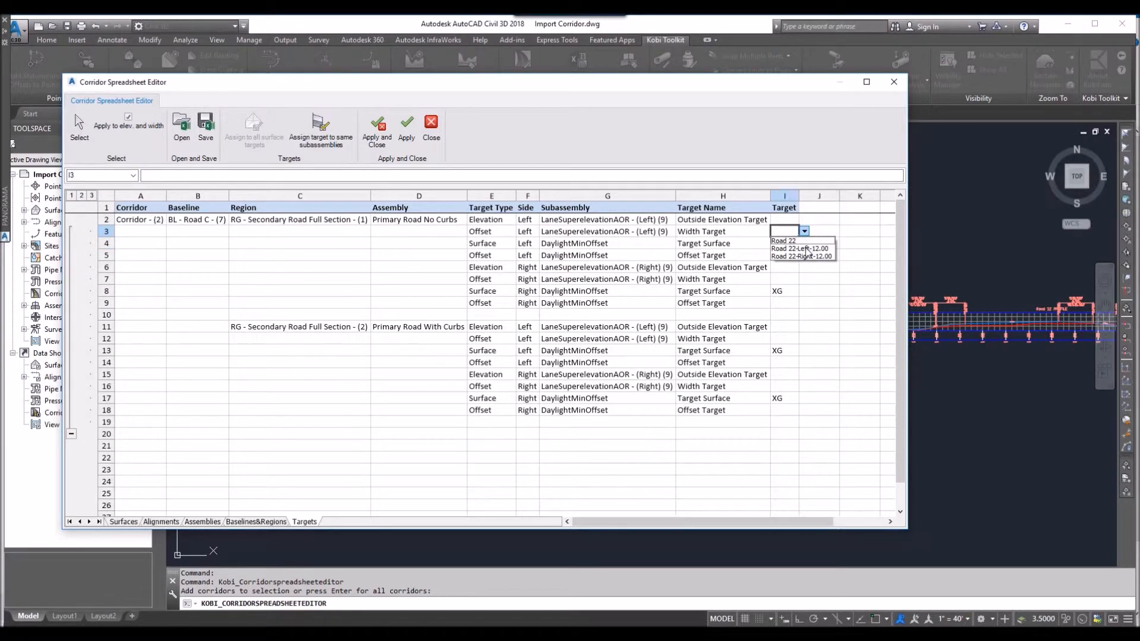
pyautogui.click(810, 253)
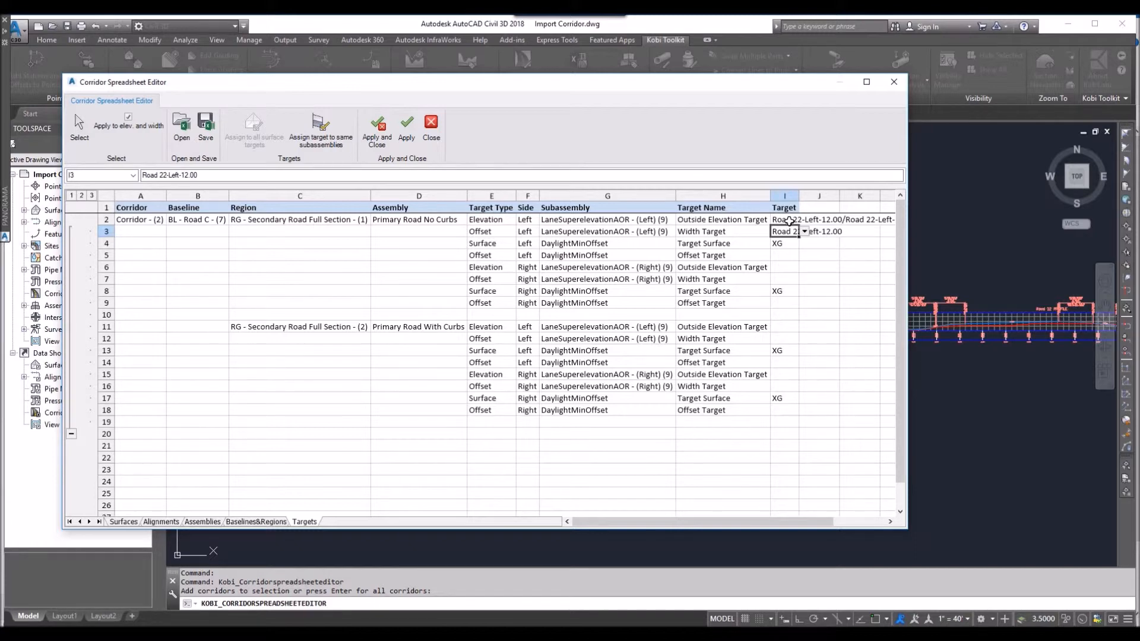
pyautogui.click(789, 220)
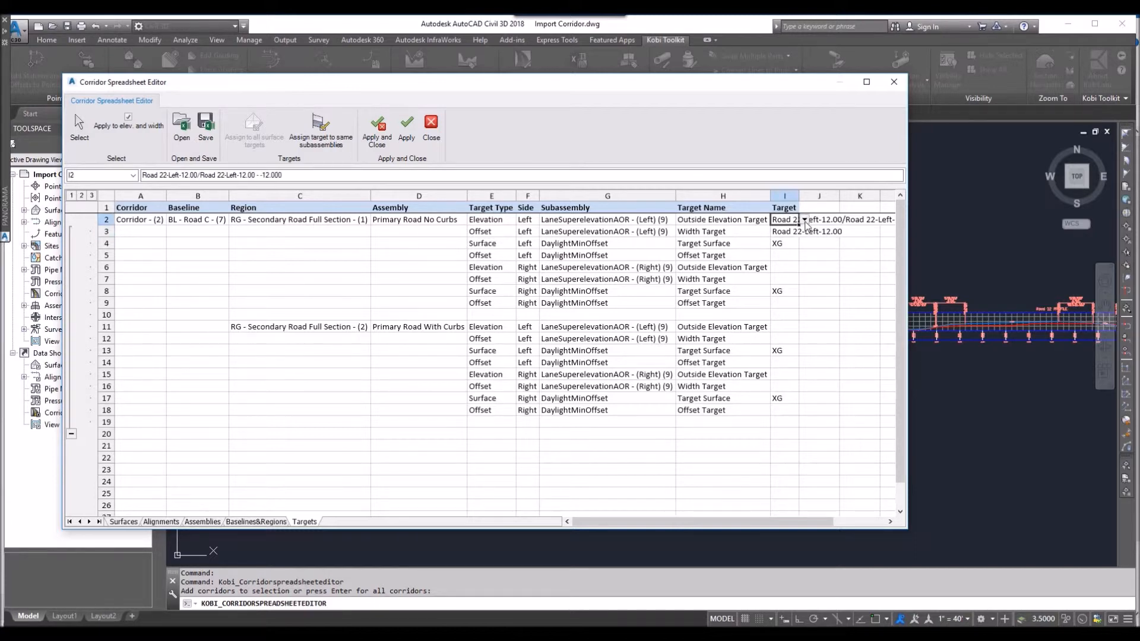
pyautogui.click(805, 219)
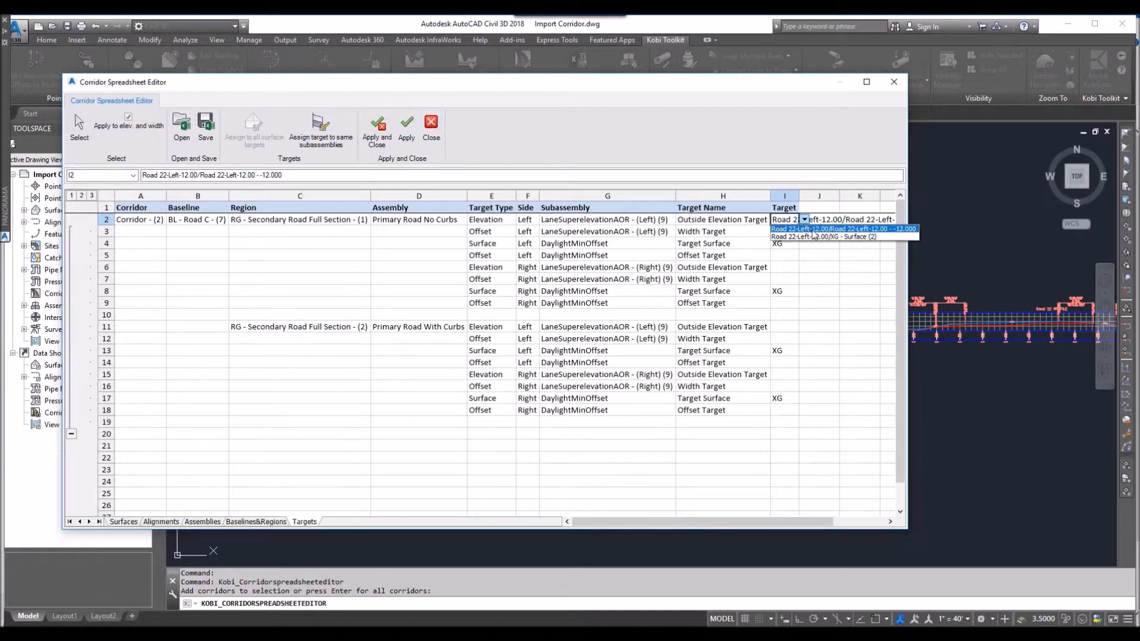
pyautogui.click(813, 233)
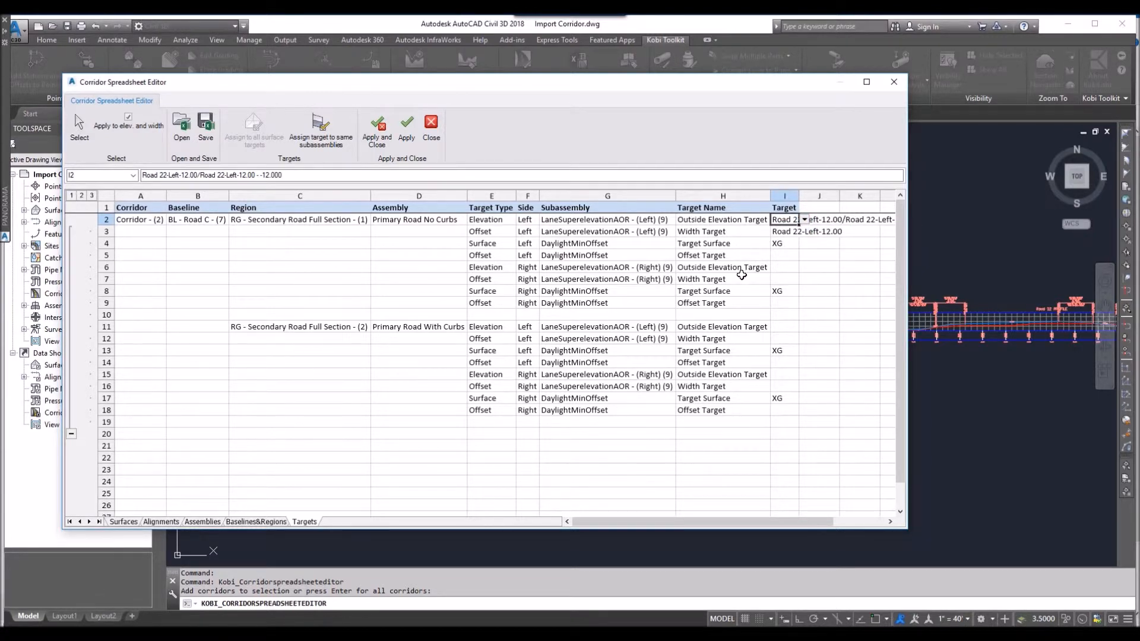
# Set the first region's right lane width target to Road 22-Right-12.00, with the matching elevation target applied.
pyautogui.click(780, 280)
pyautogui.click(805, 279)
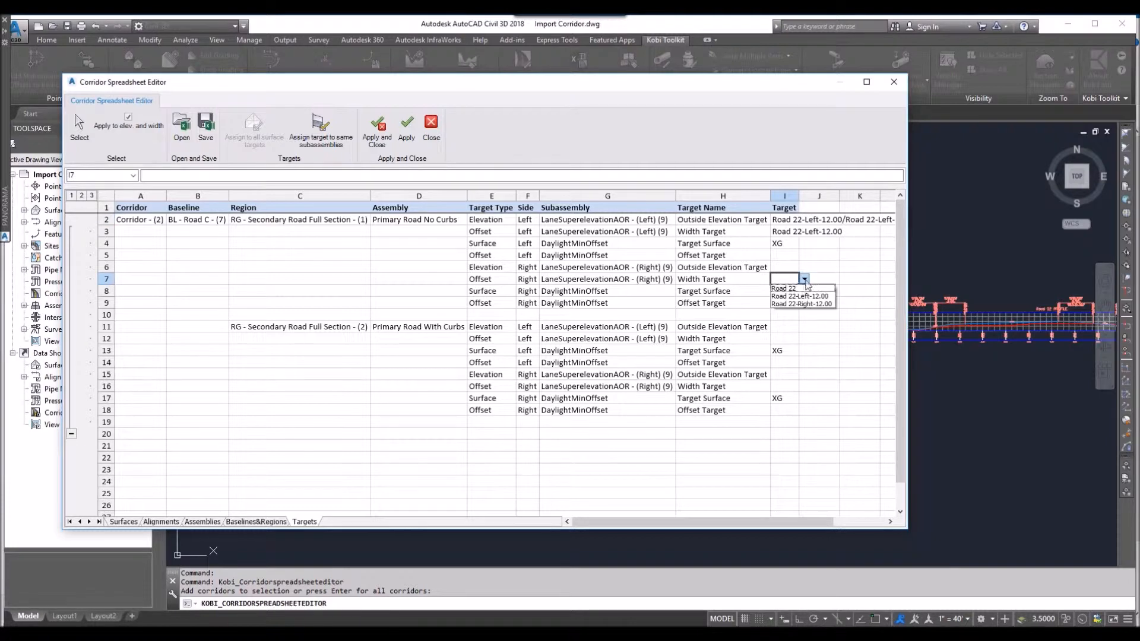
pyautogui.click(801, 304)
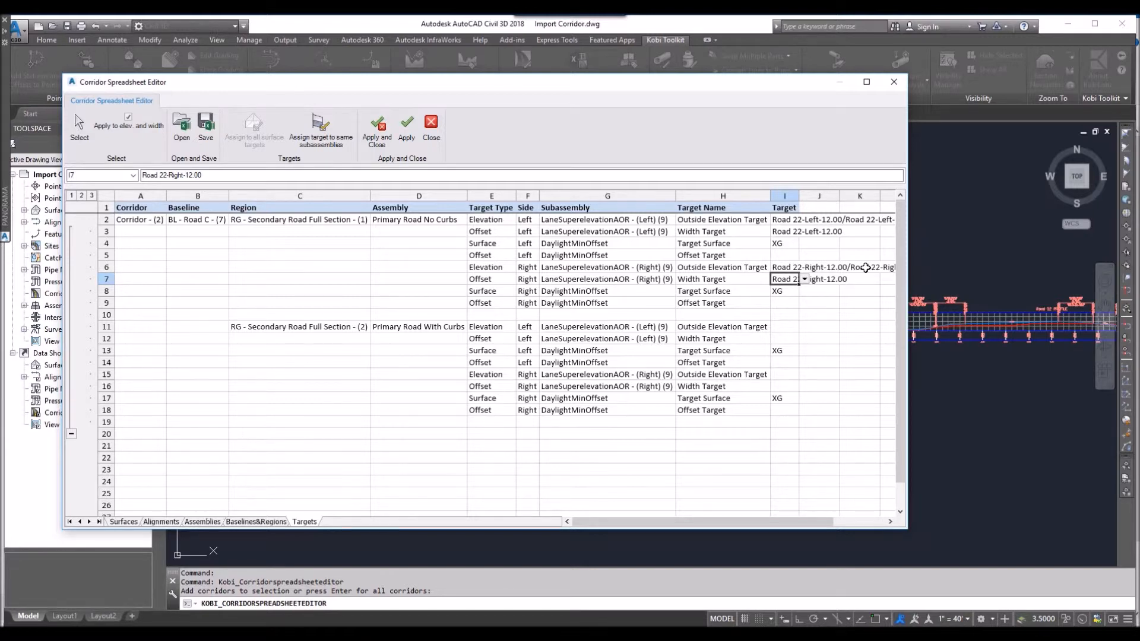
# Assign the first region's left lane elevation and width targets to the same subassemblies in the second region.
pyautogui.click(788, 221)
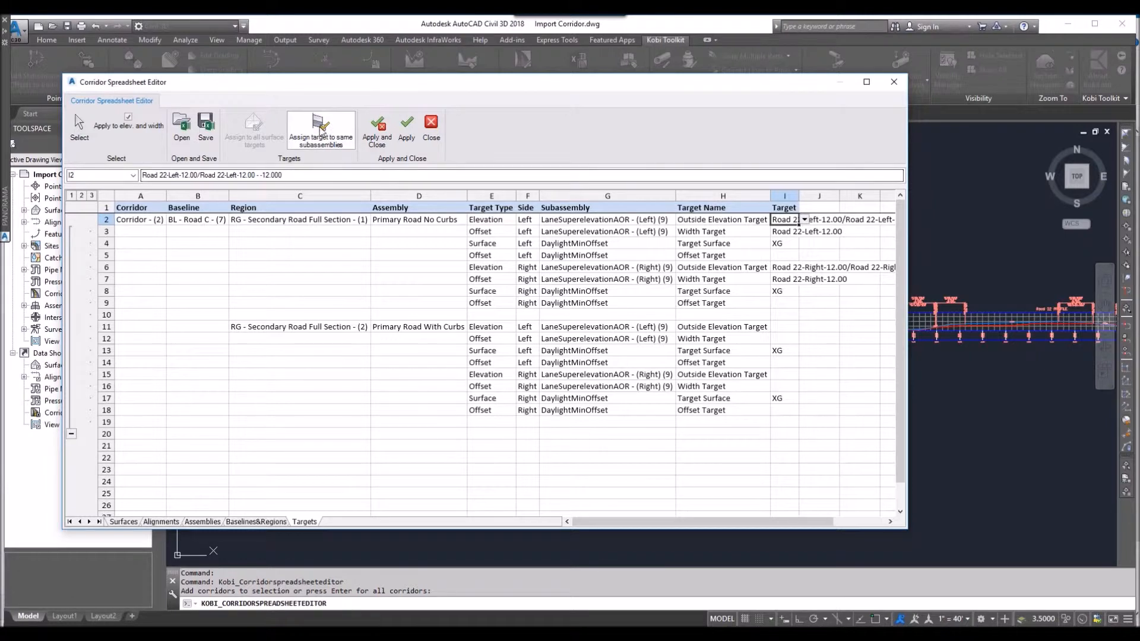
pyautogui.click(321, 129)
pyautogui.click(785, 231)
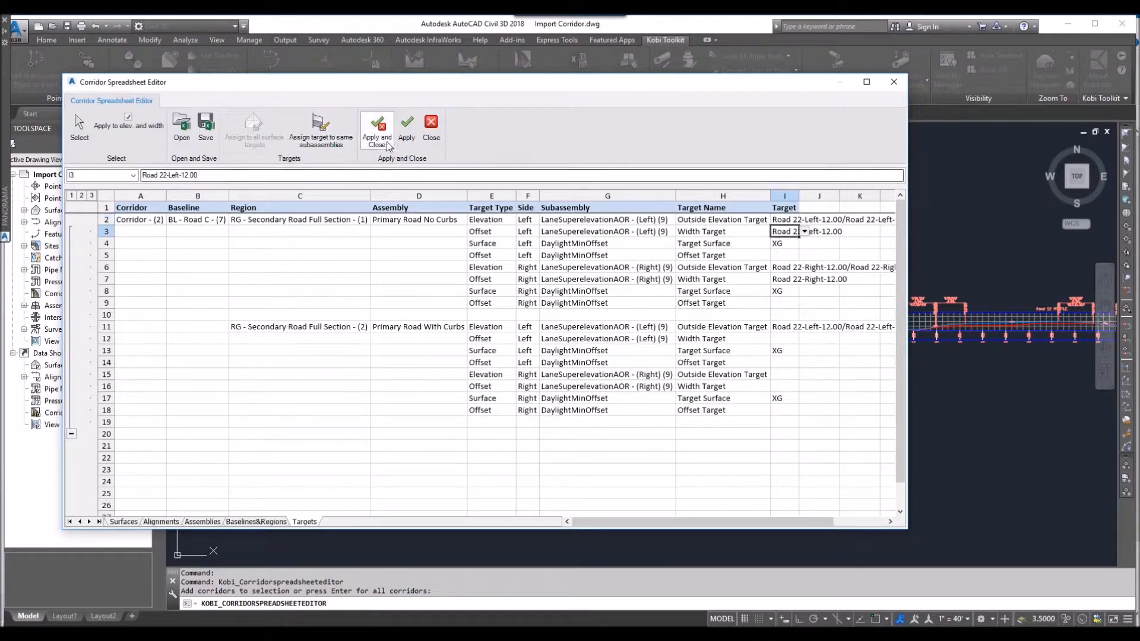
pyautogui.click(322, 128)
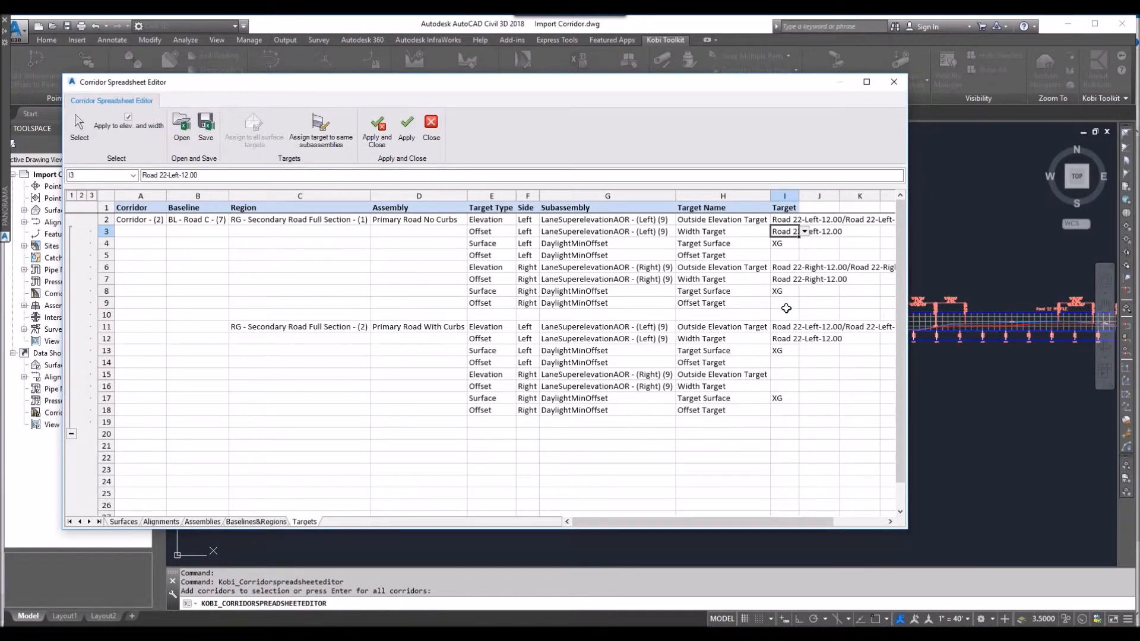
# Assign the right lane elevation and width targets to the same subassemblies, then apply all changes and close the corridor spreadsheet.
pyautogui.click(783, 268)
pyautogui.click(321, 130)
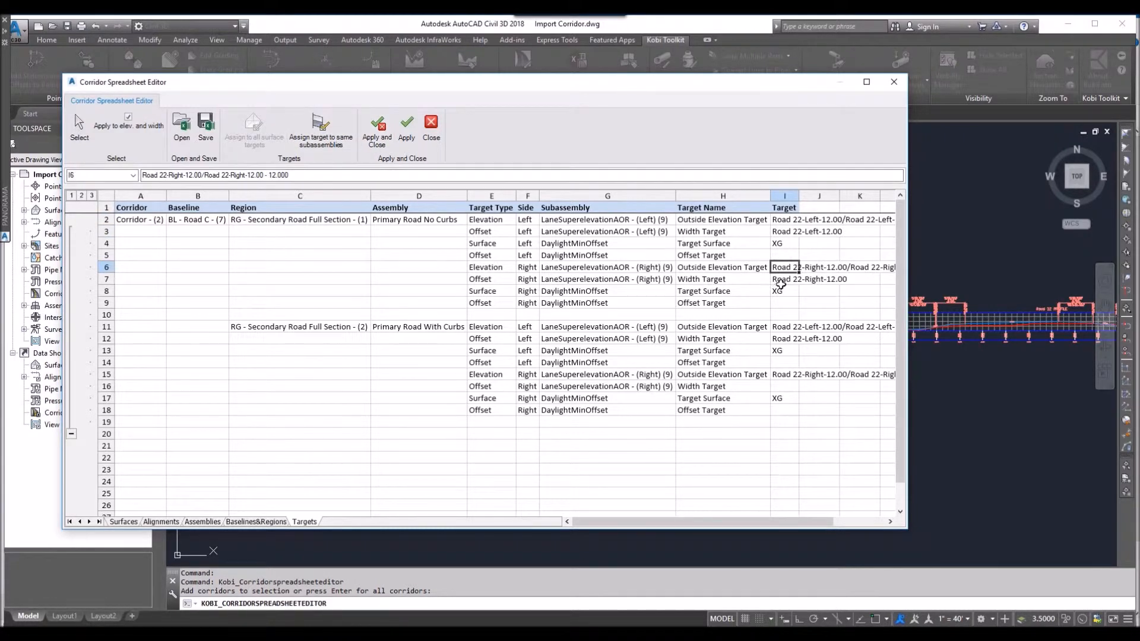
pyautogui.click(781, 280)
pyautogui.click(321, 128)
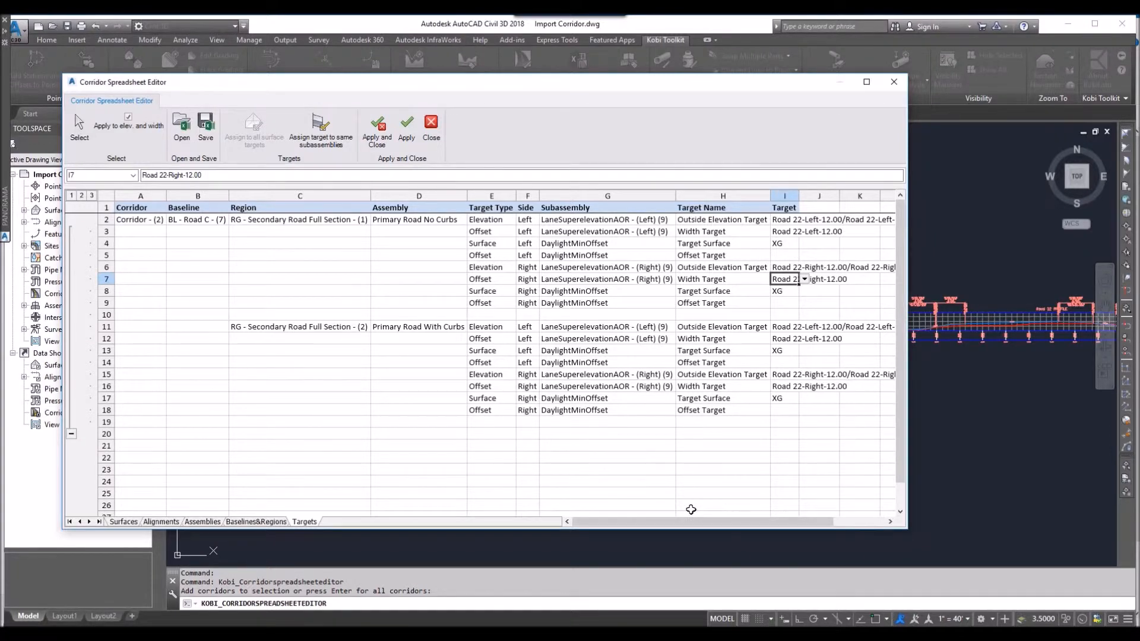
pyautogui.click(377, 128)
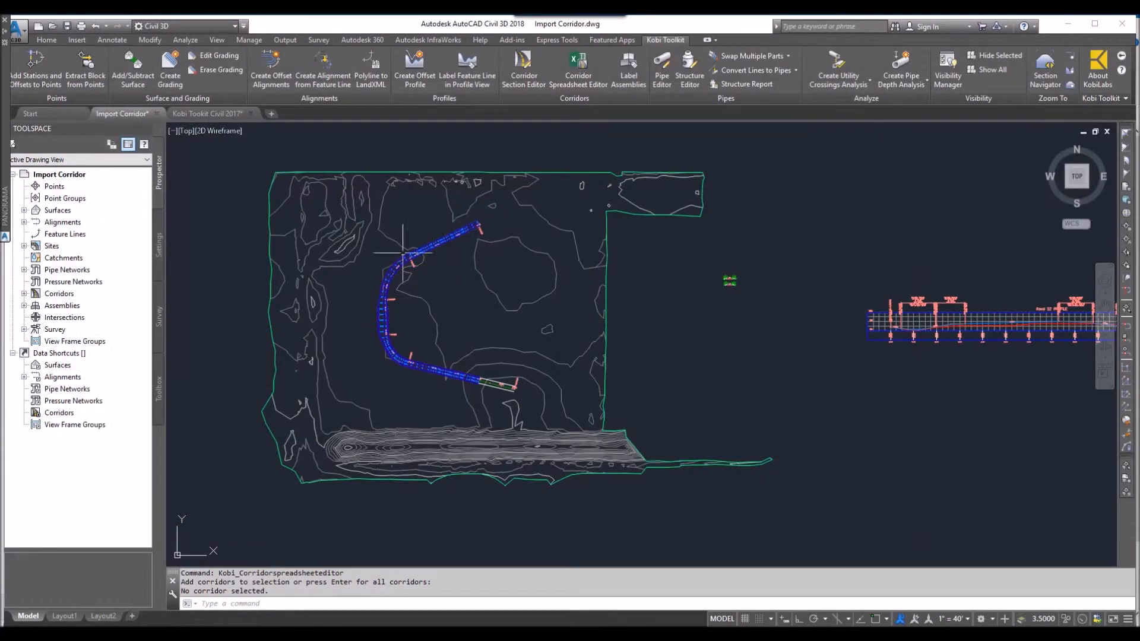
# Examine the rebuilt corridor along Road 22, from the region change at station 6+00 to its end near 12+00.
pyautogui.scroll(5, 379, 280)
pyautogui.scroll(4, 384, 286)
pyautogui.scroll(-4, 499, 329)
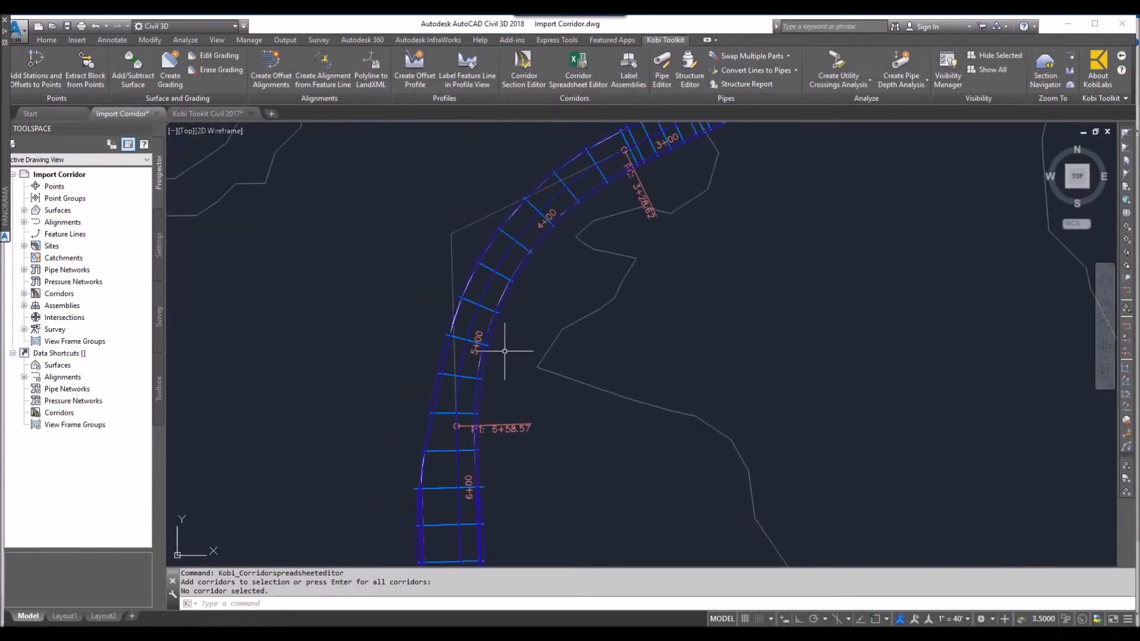
pyautogui.moveTo(507, 400); pyautogui.dragTo(506, 266, button='middle')
pyautogui.moveTo(507, 387); pyautogui.dragTo(510, 284, button='middle')
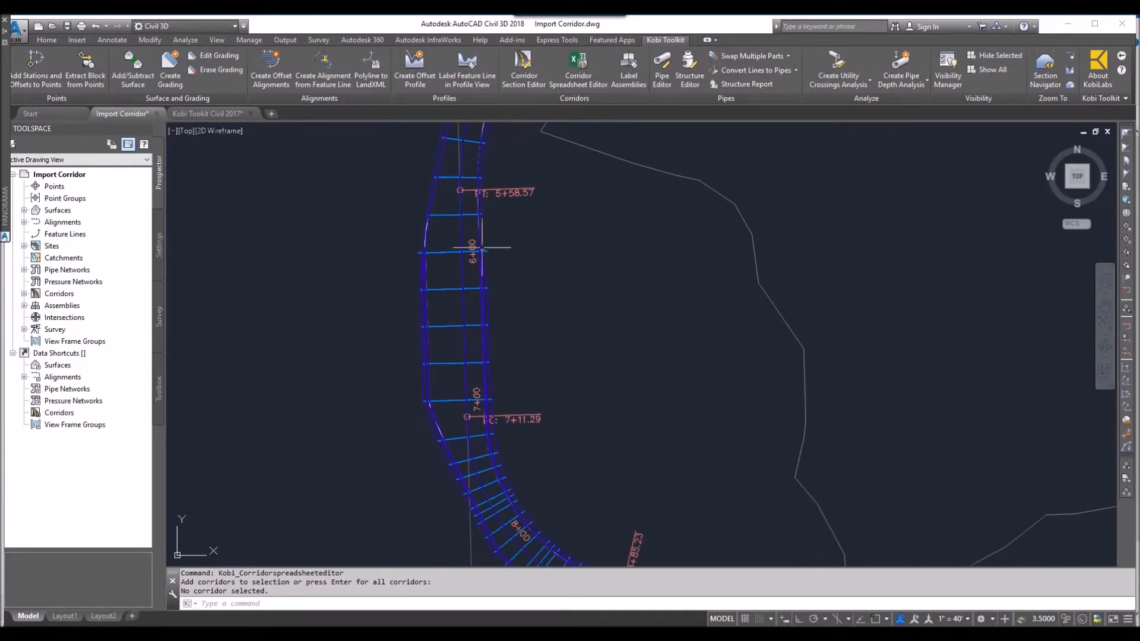
pyautogui.scroll(-4, 474, 434)
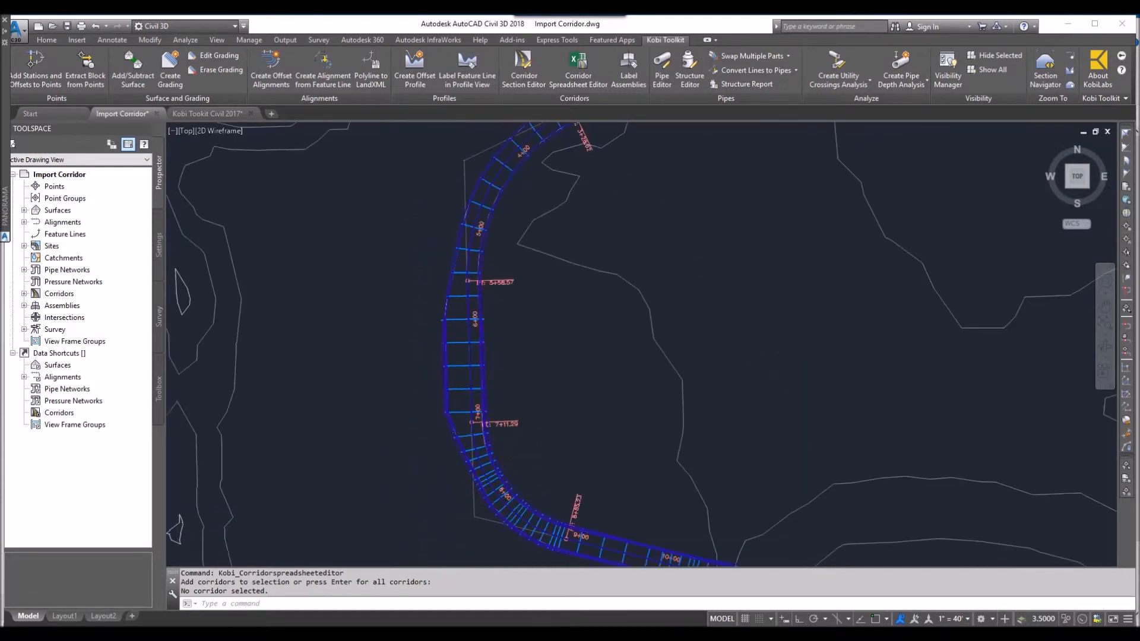
pyautogui.moveTo(532, 457)
pyautogui.mouseDown(button='middle')
pyautogui.moveTo(527, 427)
pyautogui.moveTo(440, 308)
pyautogui.mouseUp(button='middle')
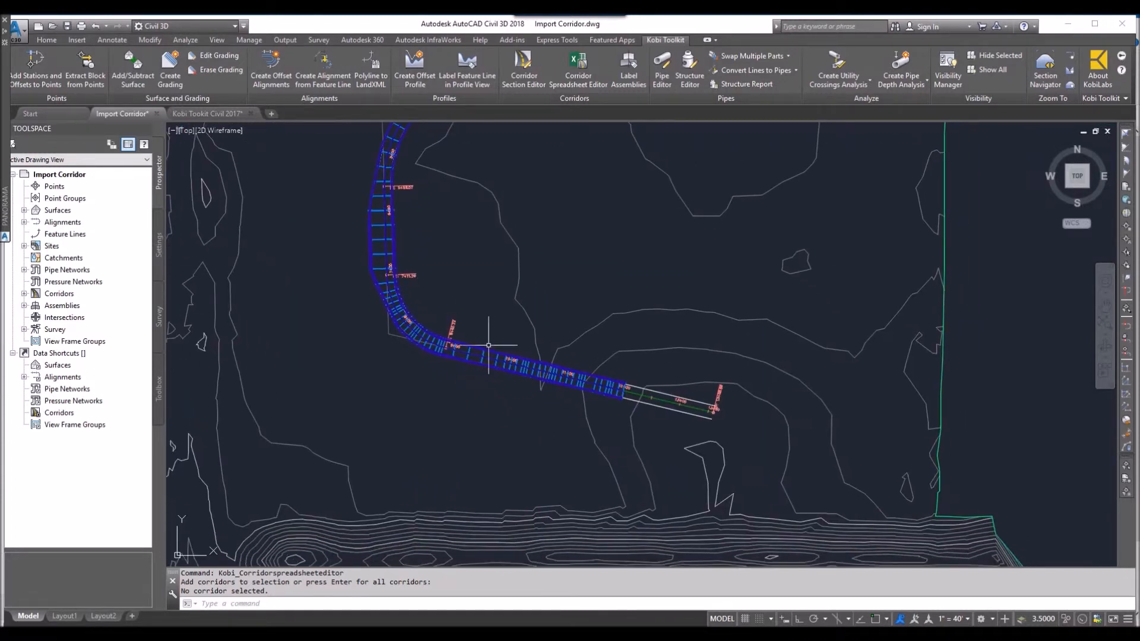